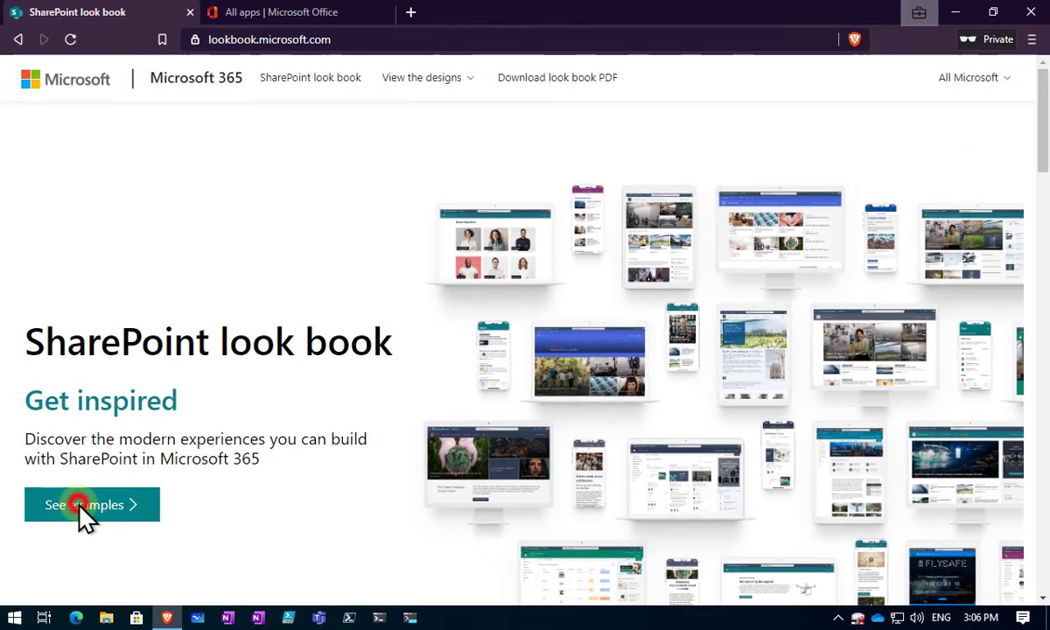
Step: Show the look book's example sites and examine the Organization designs
left_click(83, 509)
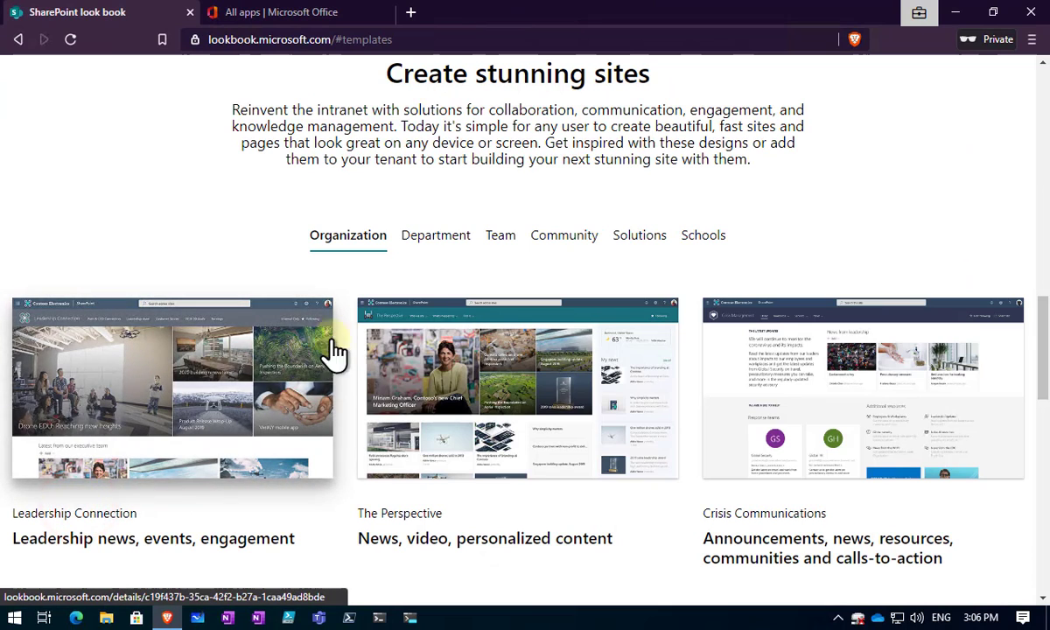
scroll(464, 337, "down", 3)
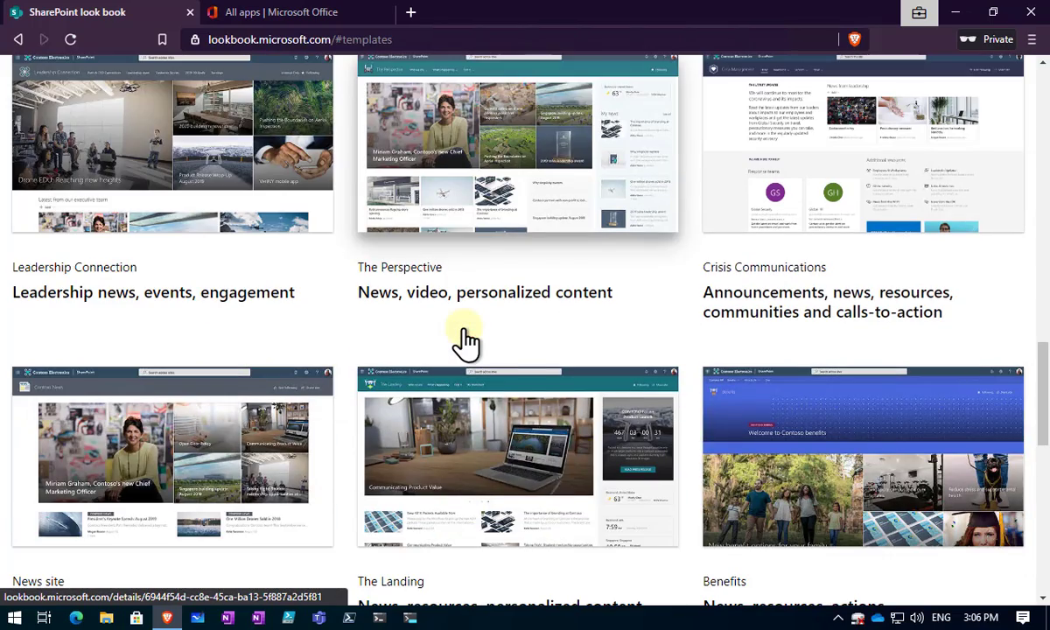
scroll(464, 341, "down", 3)
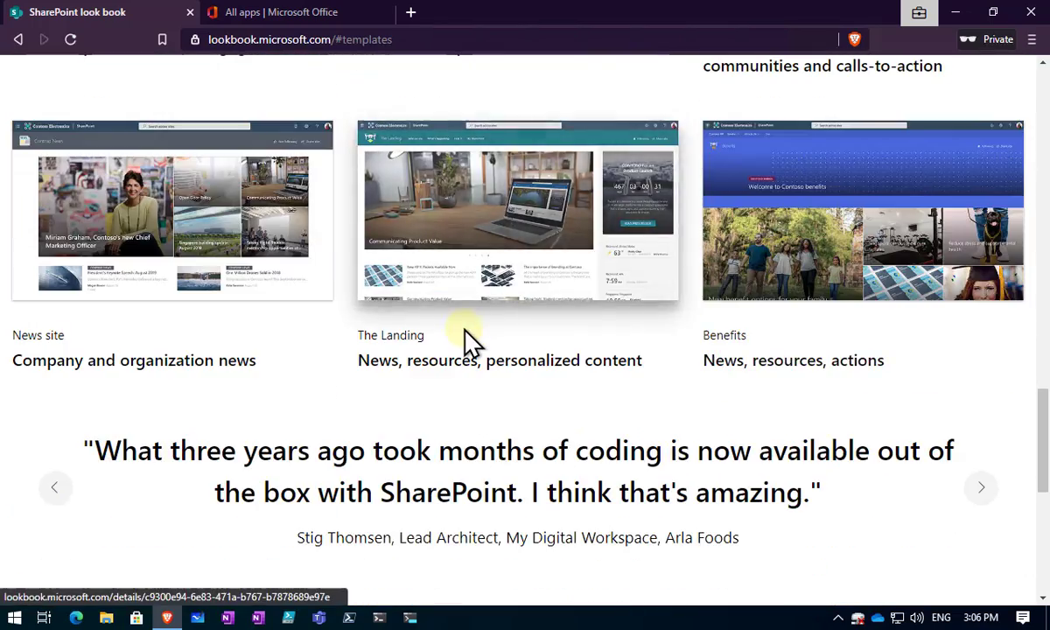
scroll(464, 342, "up", 7)
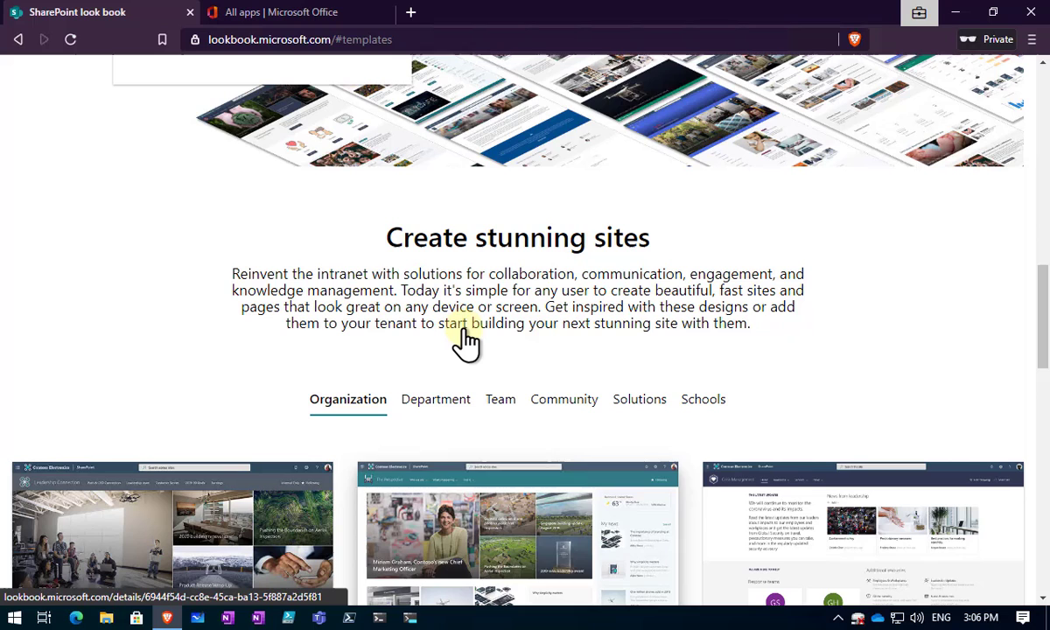
Step: Browse the Department, Community and Solutions design categories, and return to the Organization category
scroll(466, 337, "down", 1)
left_click(435, 317)
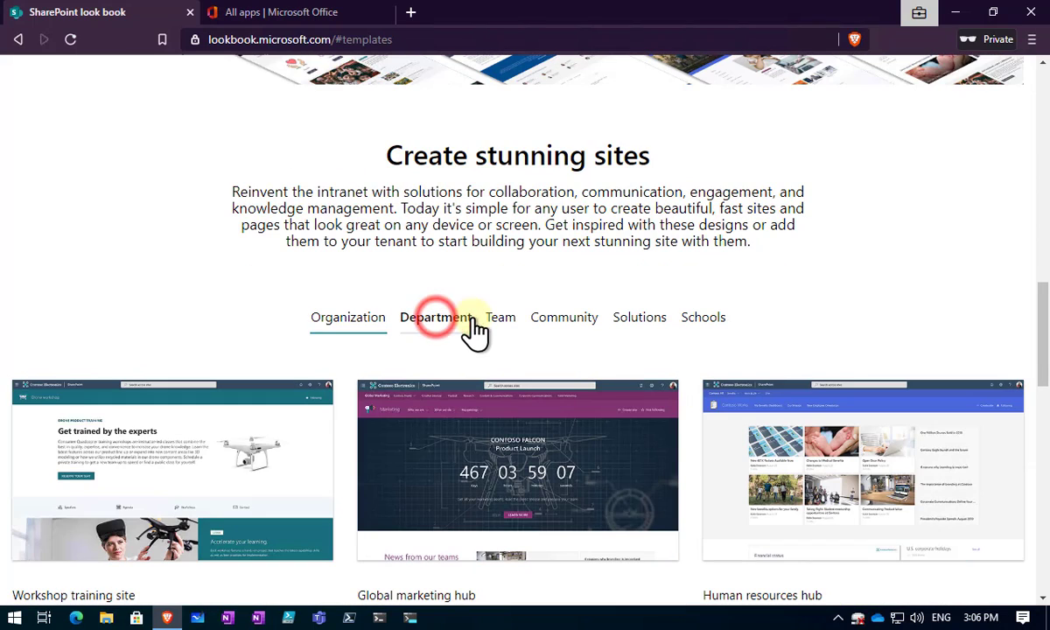
scroll(715, 399, "down", 2)
left_click(570, 157)
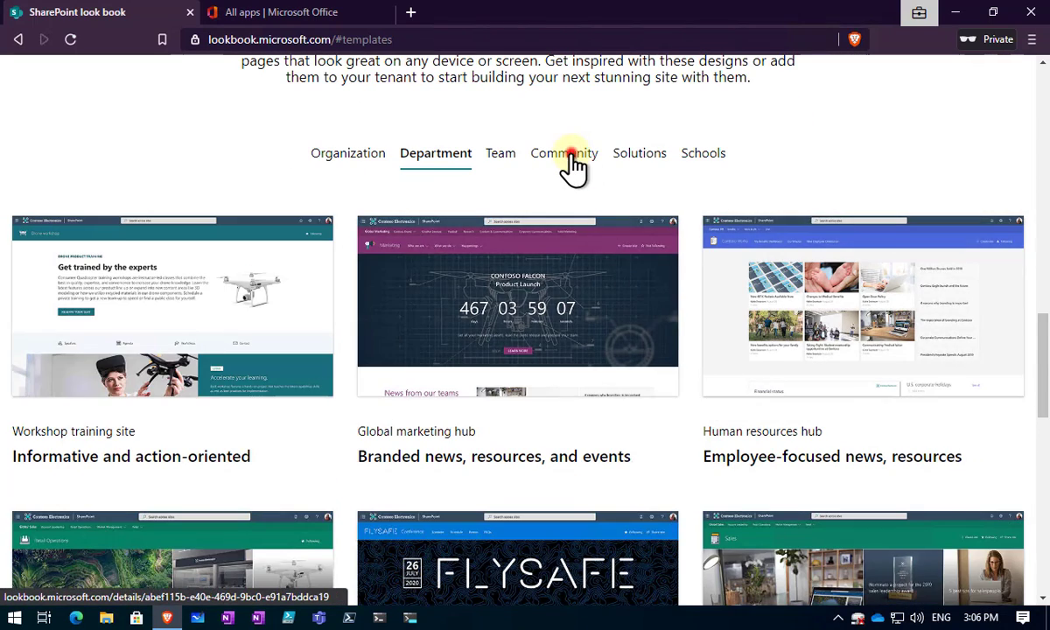
left_click(642, 154)
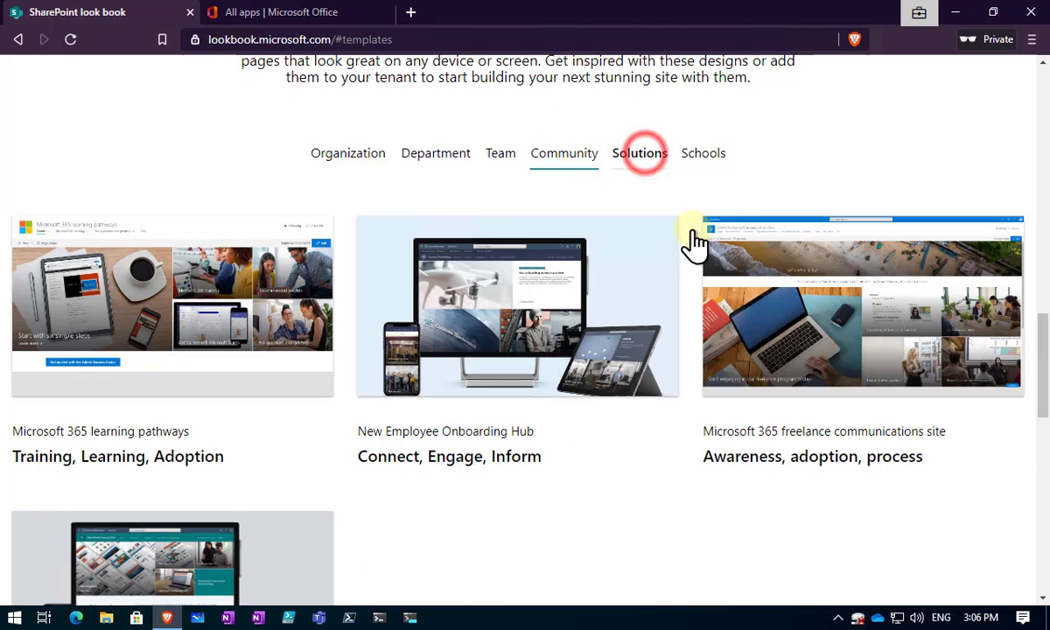
scroll(778, 315, "down", 2)
scroll(769, 317, "up", 3)
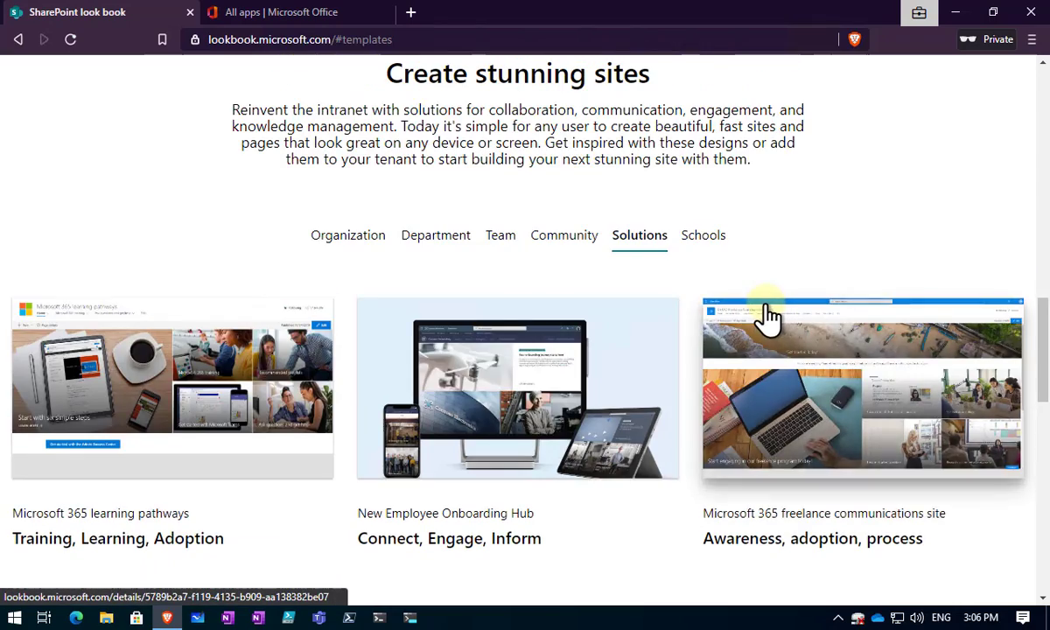
scroll(769, 317, "up", 2)
left_click(359, 401)
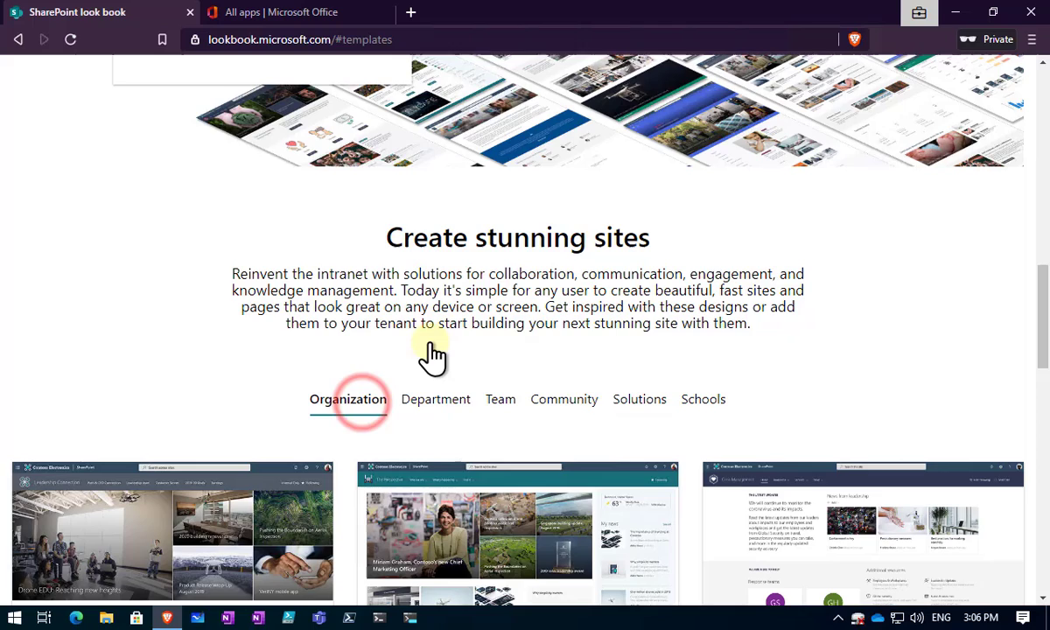
Step: Open the details of The Landing design from the Organization designs
scroll(433, 355, "up", 4)
scroll(433, 355, "up", 3)
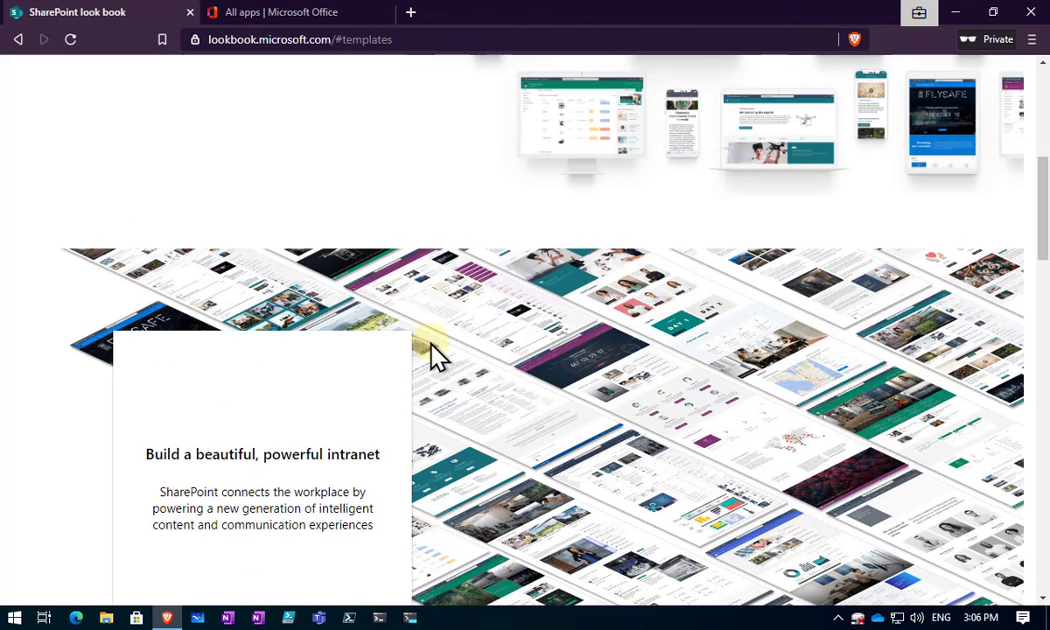
scroll(432, 354, "up", 3)
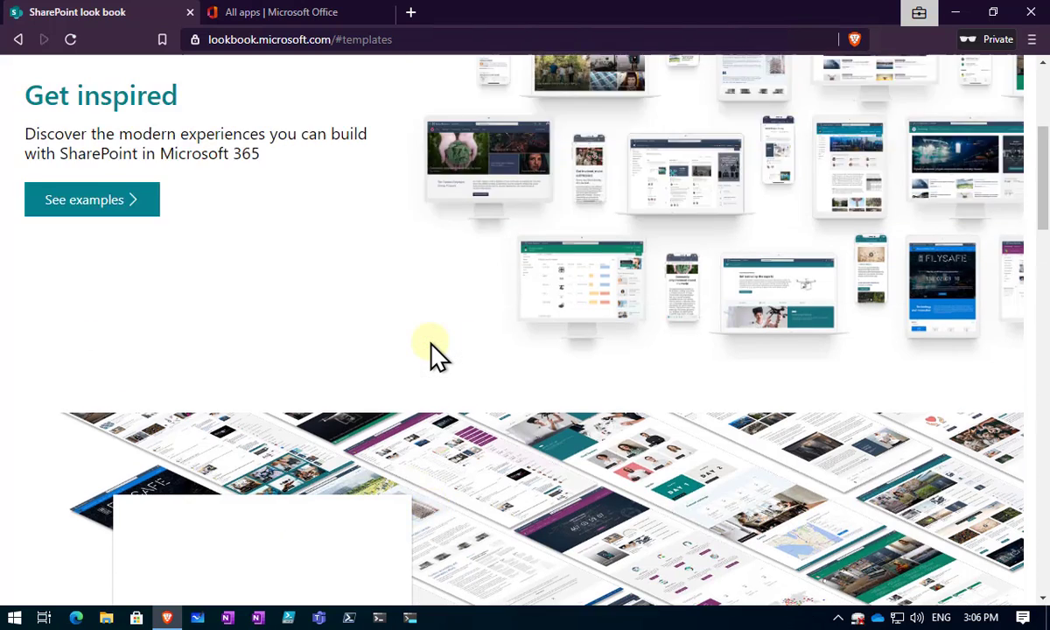
scroll(435, 353, "up", 3)
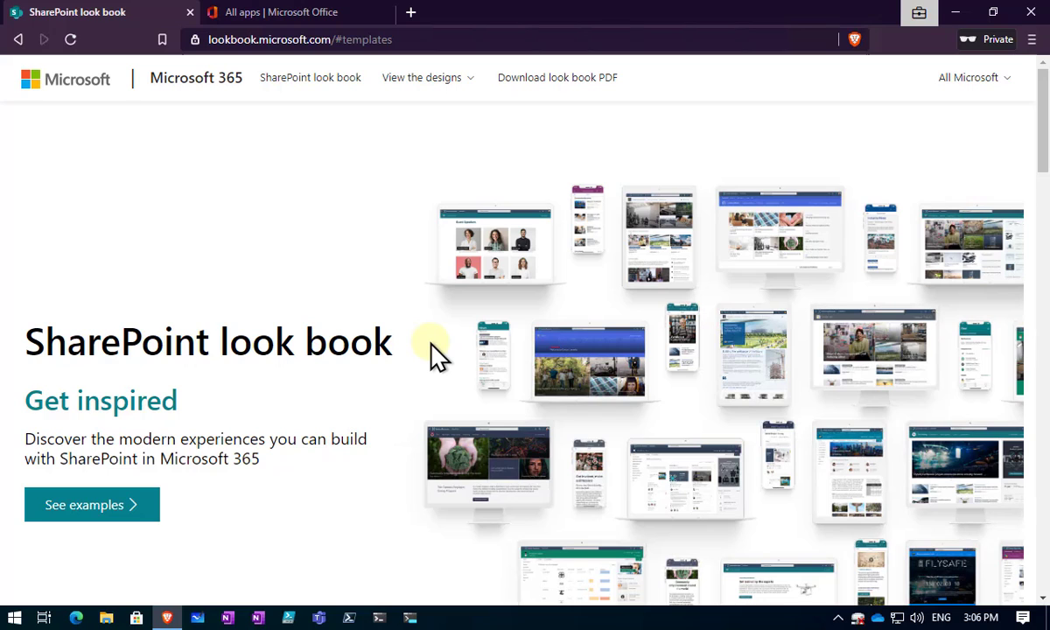
left_click(442, 95)
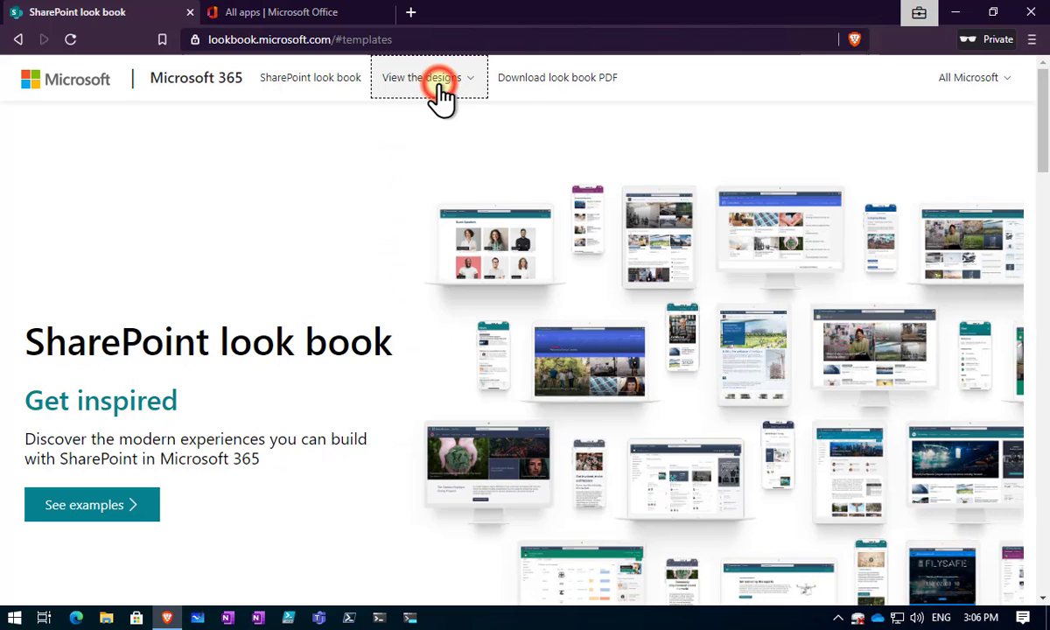
mouse_move(450, 138)
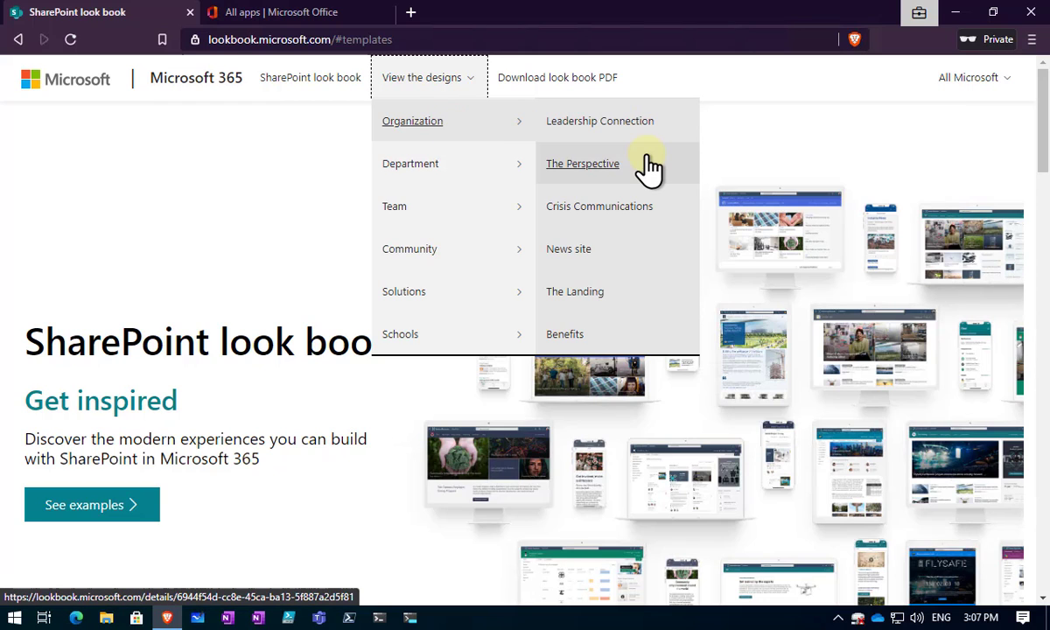
left_click(620, 304)
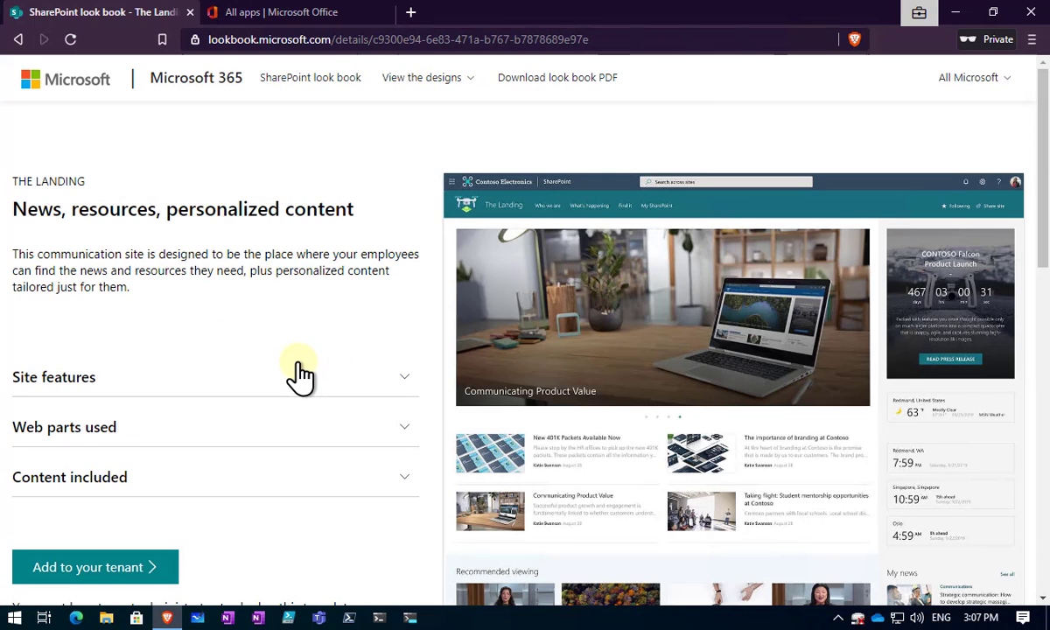
Step: Review The Landing's site features, web parts used and content included, collapsing each section after reading it
scroll(301, 375, "down", 1)
left_click(403, 297)
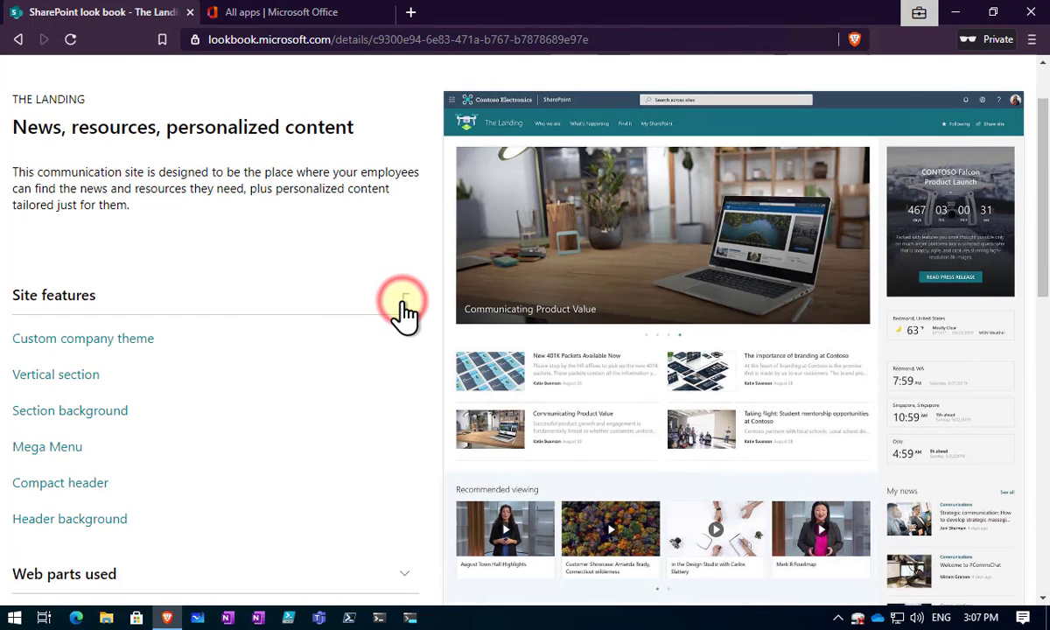
scroll(321, 361, "down", 2)
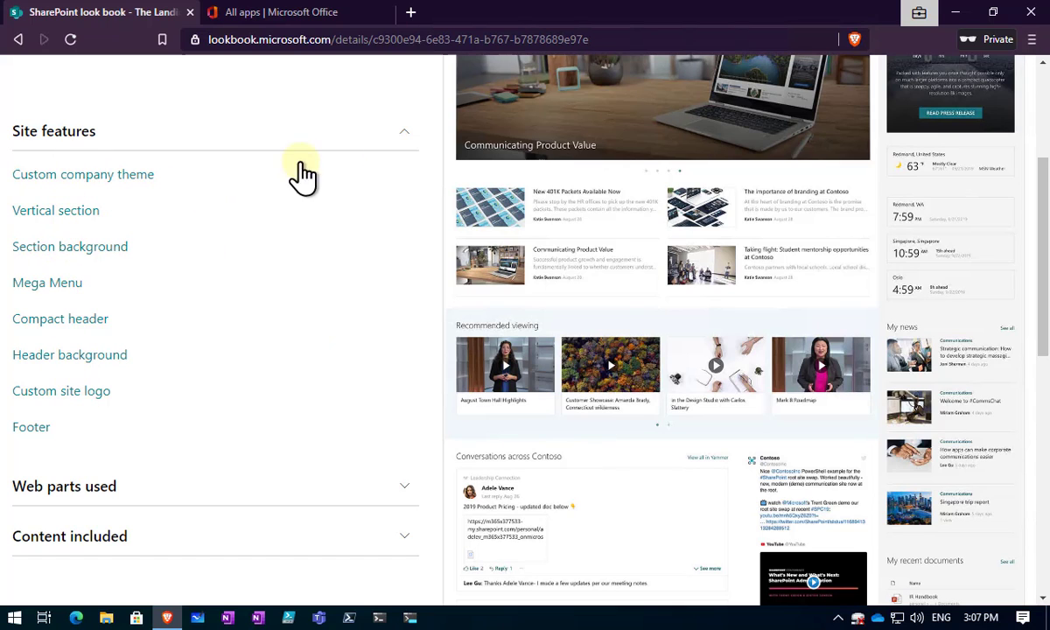
left_click(401, 135)
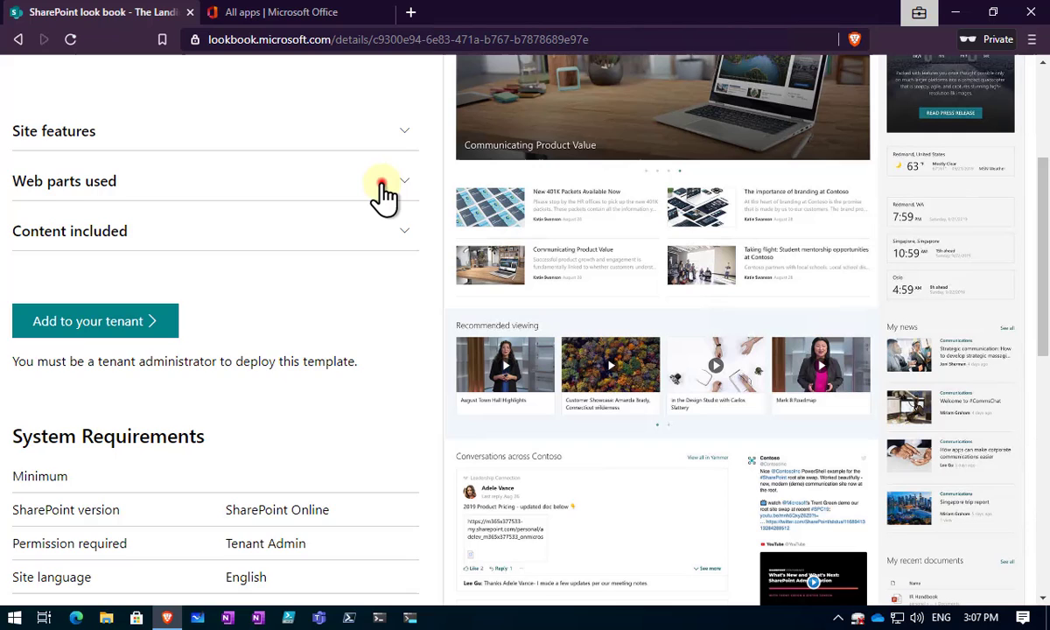
left_click(384, 185)
left_click(382, 184)
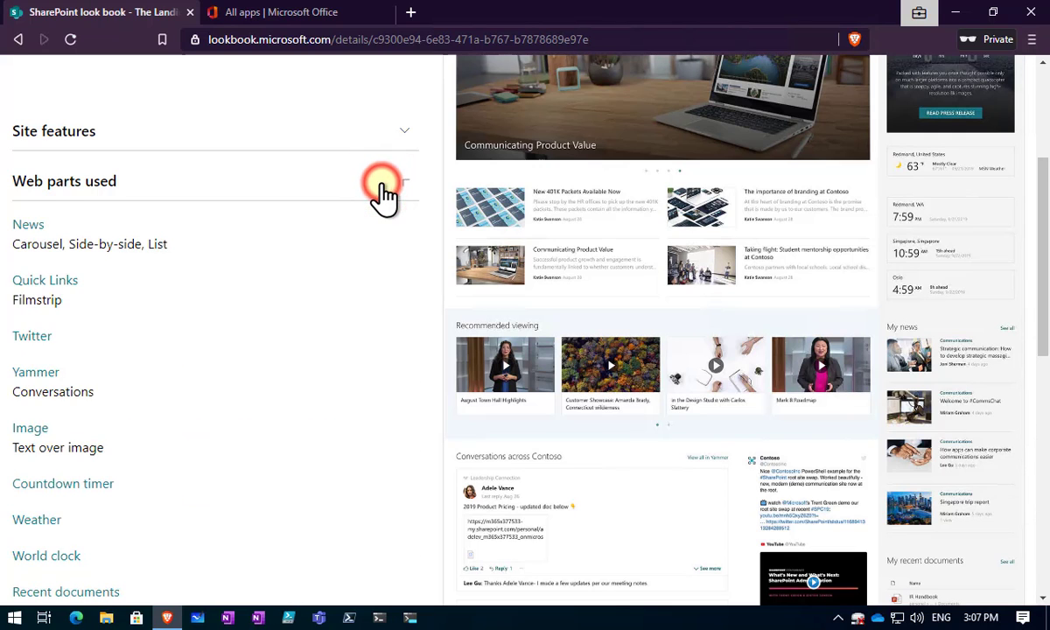
left_click(324, 231)
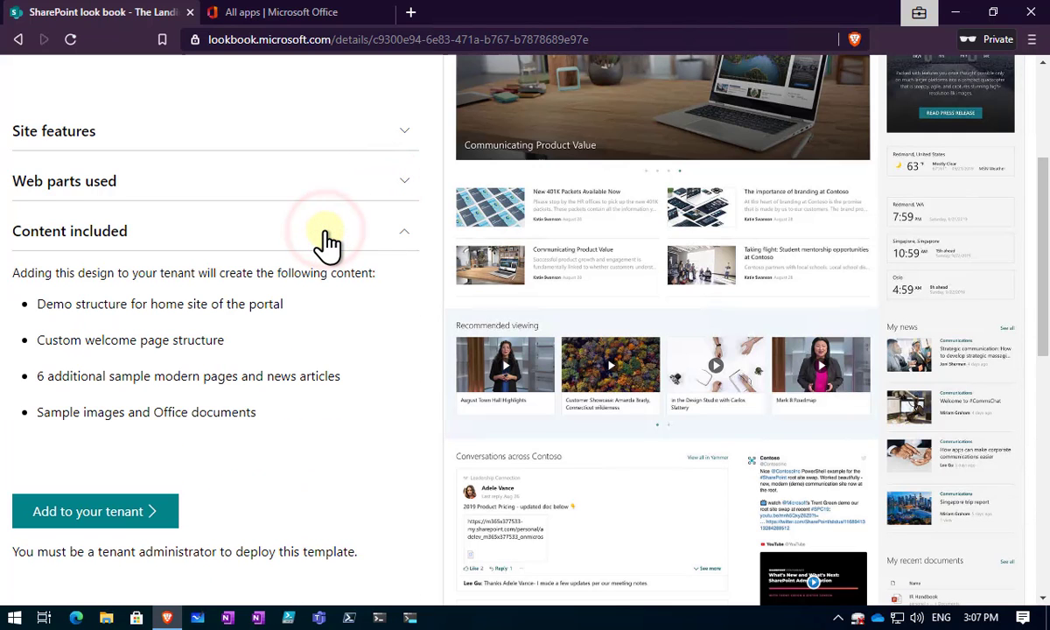
left_click(325, 242)
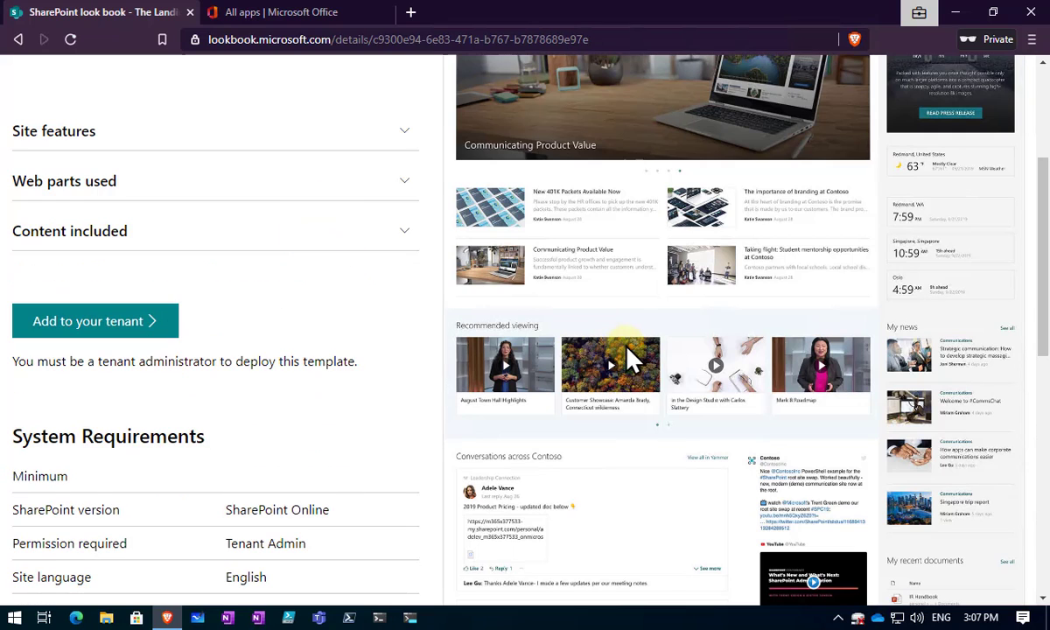
Step: Examine The Landing's page preview and its system requirements
scroll(632, 337, "down", 1)
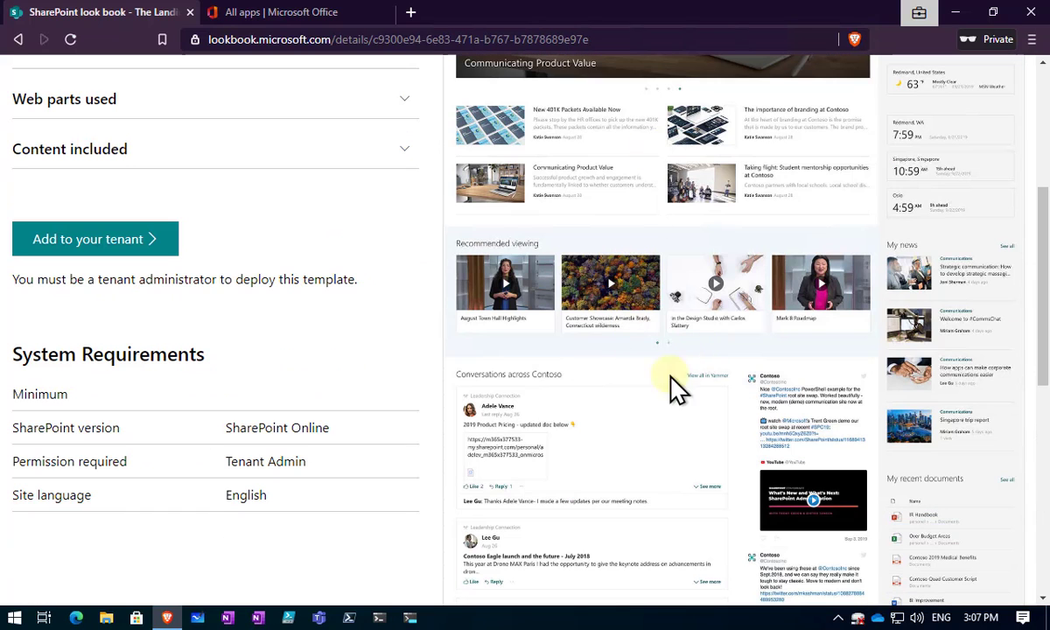
scroll(674, 429, "down", 3)
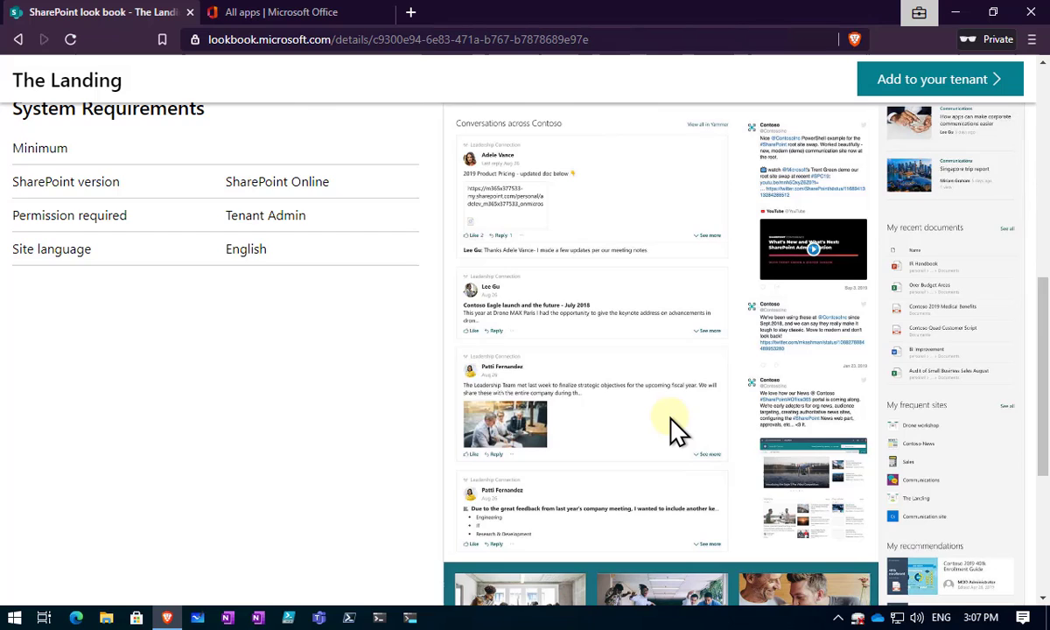
scroll(674, 429, "up", 4)
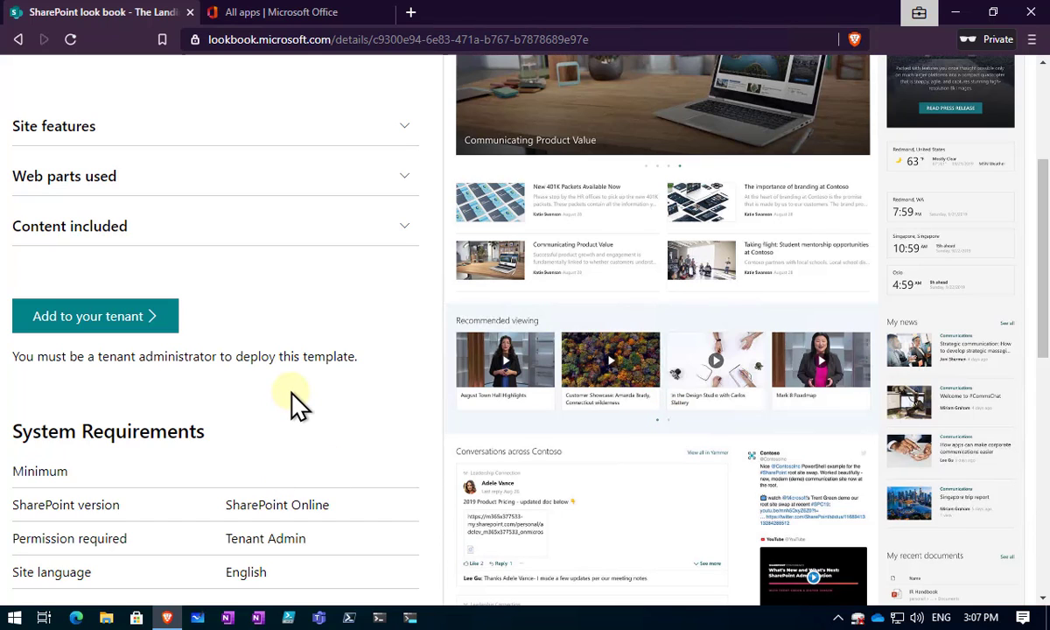
scroll(298, 404, "down", 2)
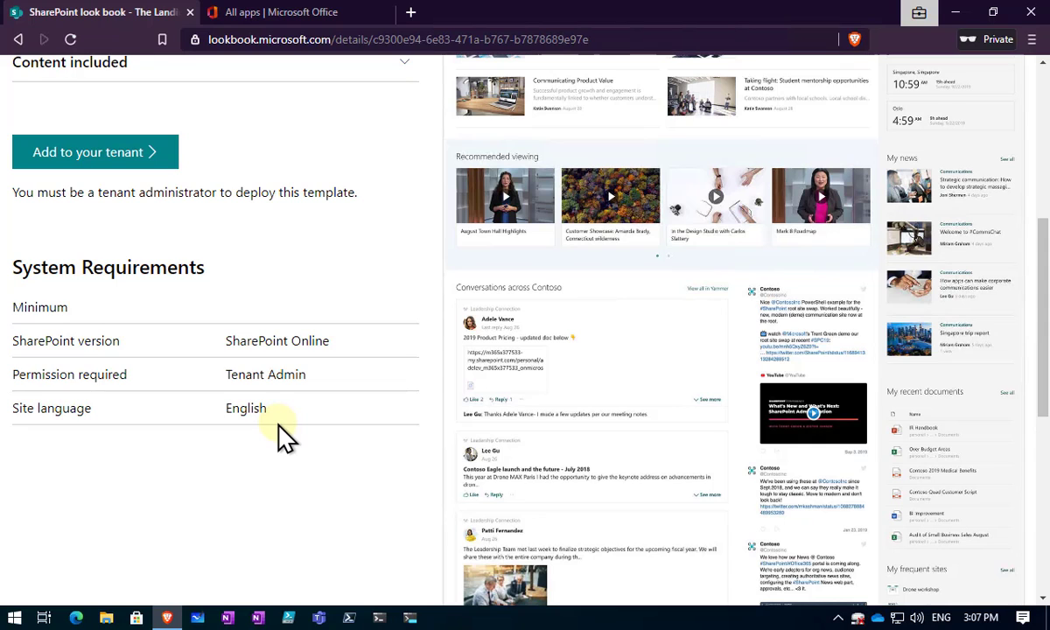
scroll(277, 413, "up", 2)
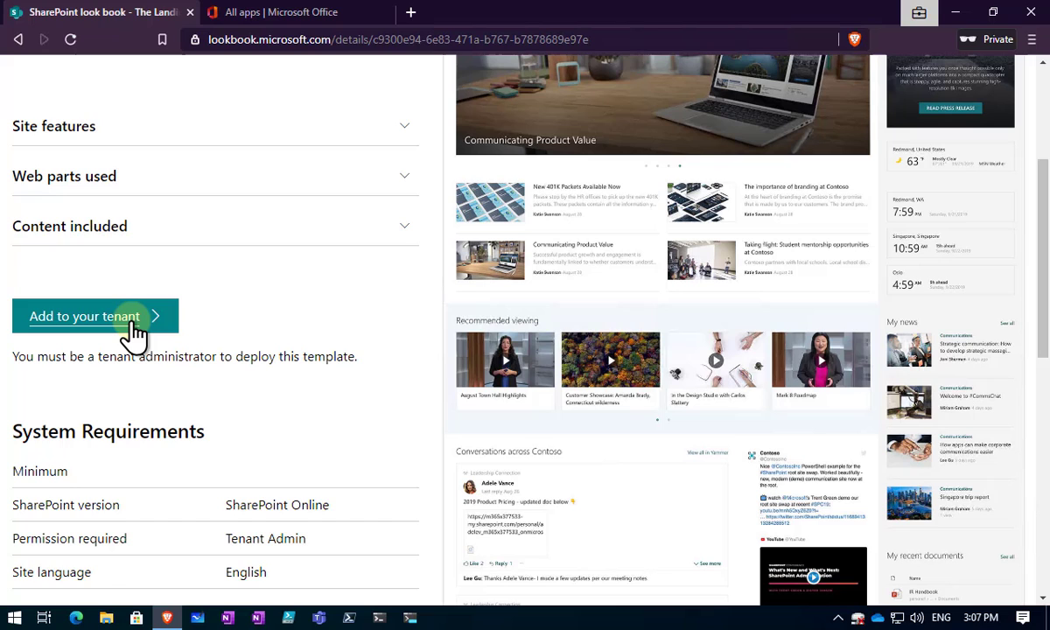
Step: Check the open Office 365 apps page and return to the beginning of The Landing's details page
left_click(290, 13)
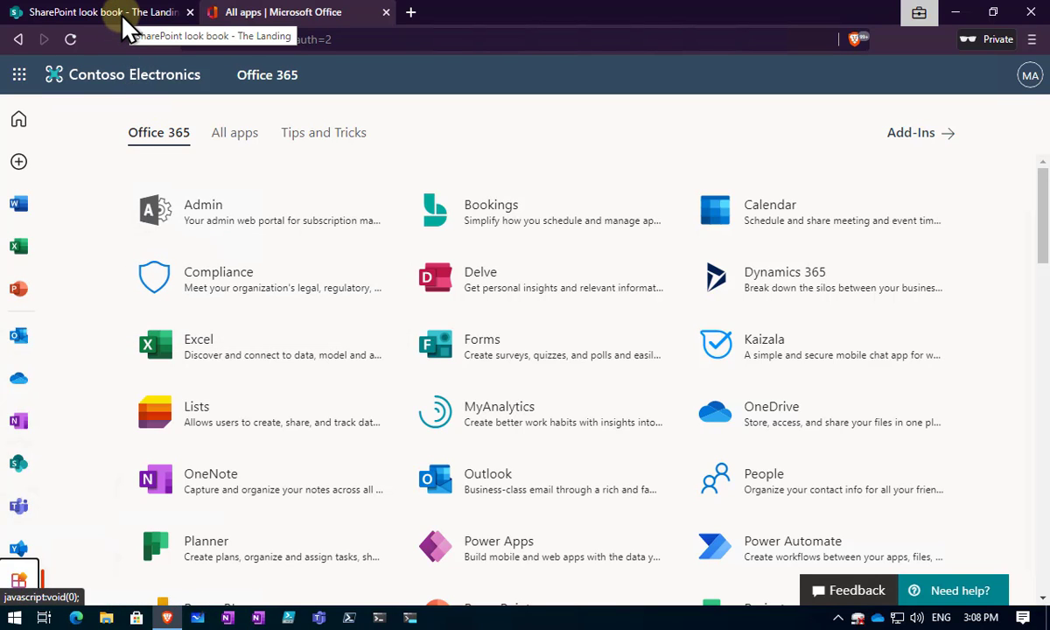
left_click(112, 16)
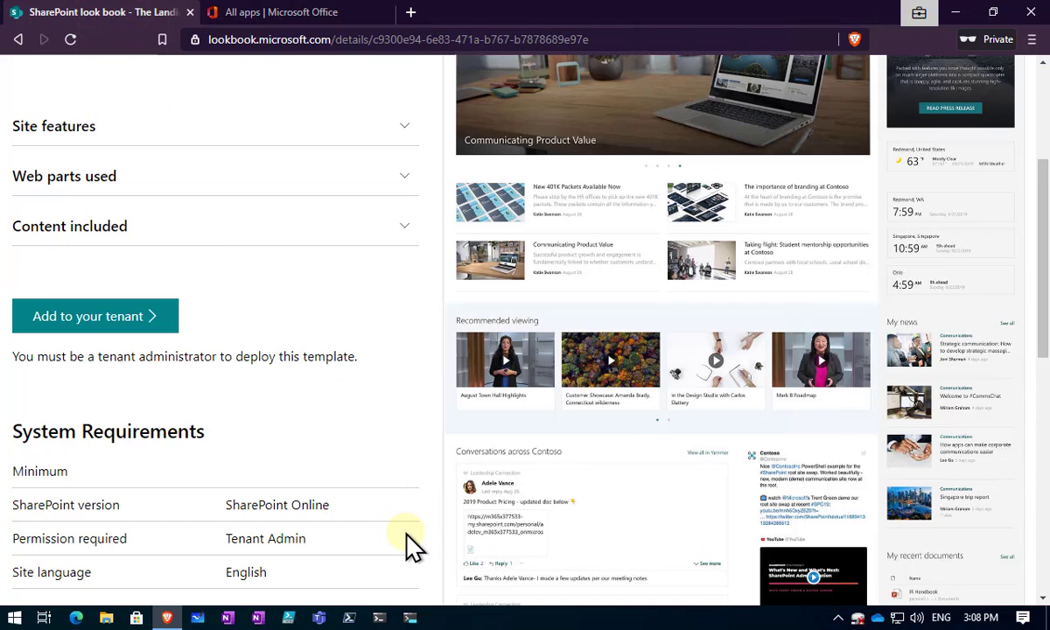
scroll(411, 547, "up", 3)
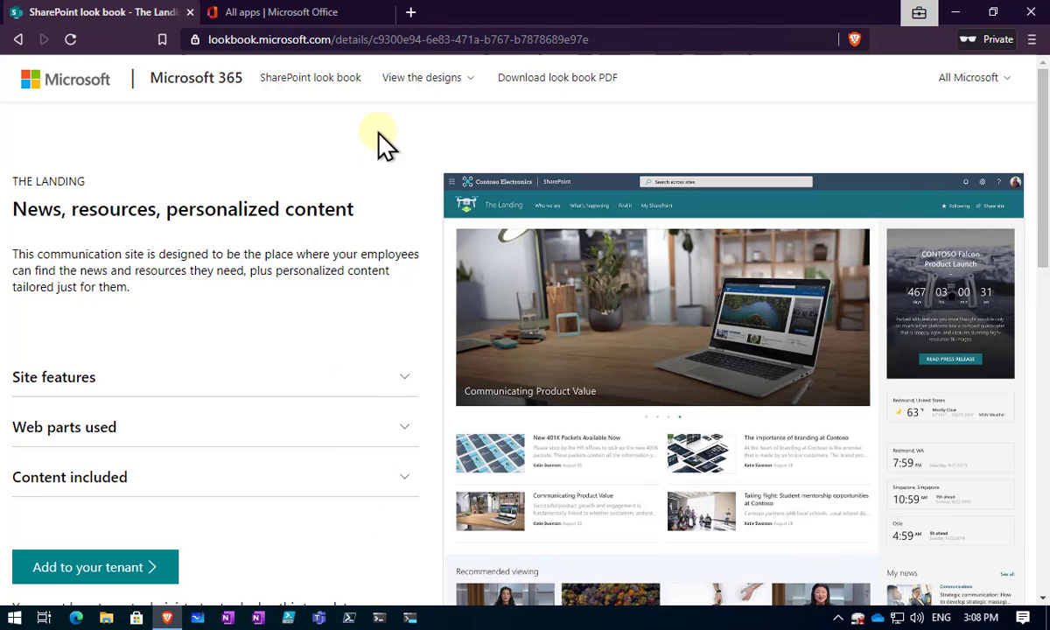
Step: Add The Landing to the tenant, keeping the prefilled email, site title The Landing and URL /sites/TheLanding, and confirm the provisioning
left_click(123, 574)
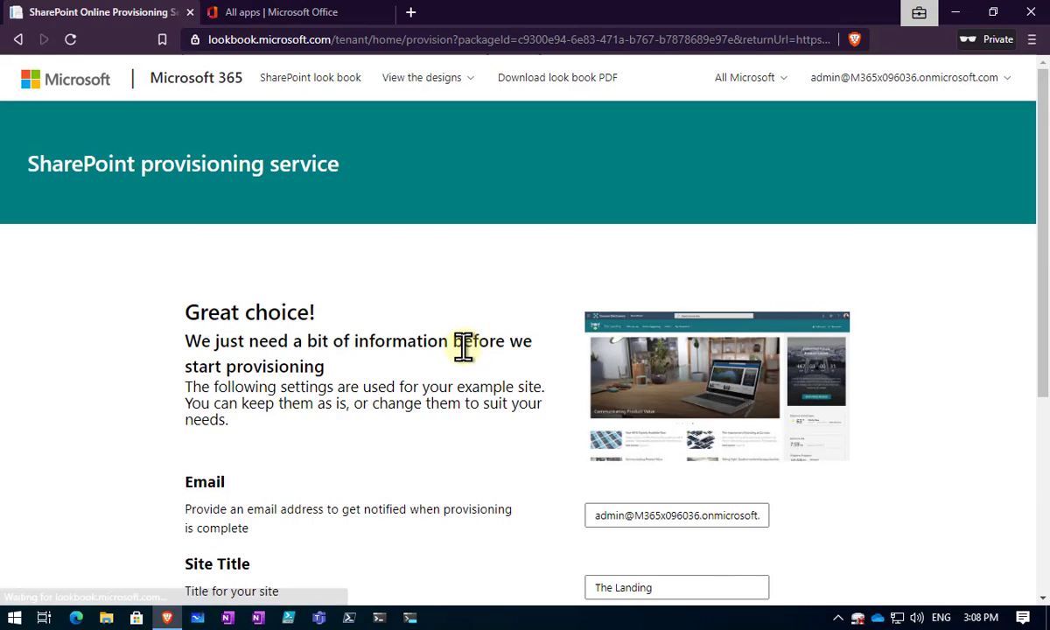
scroll(463, 346, "down", 2)
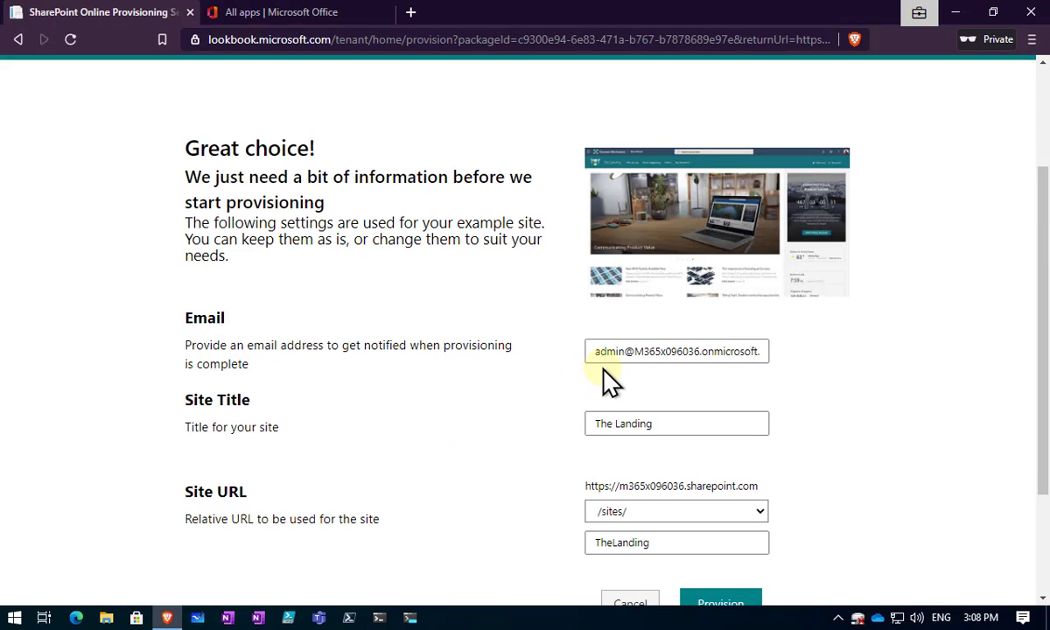
scroll(611, 378, "down", 2)
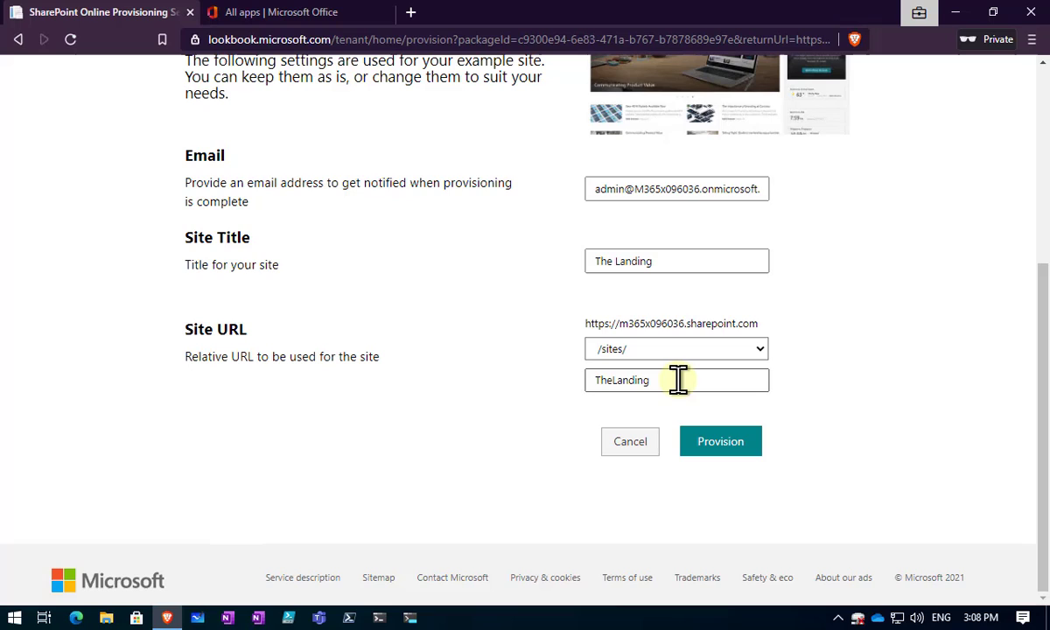
scroll(679, 380, "up", 1)
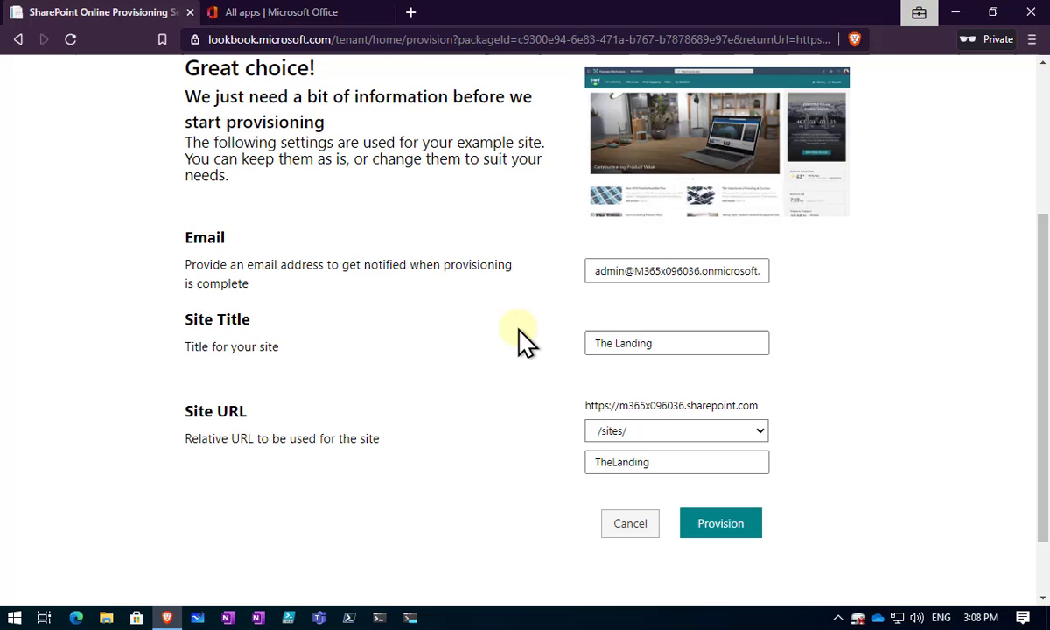
left_click(722, 525)
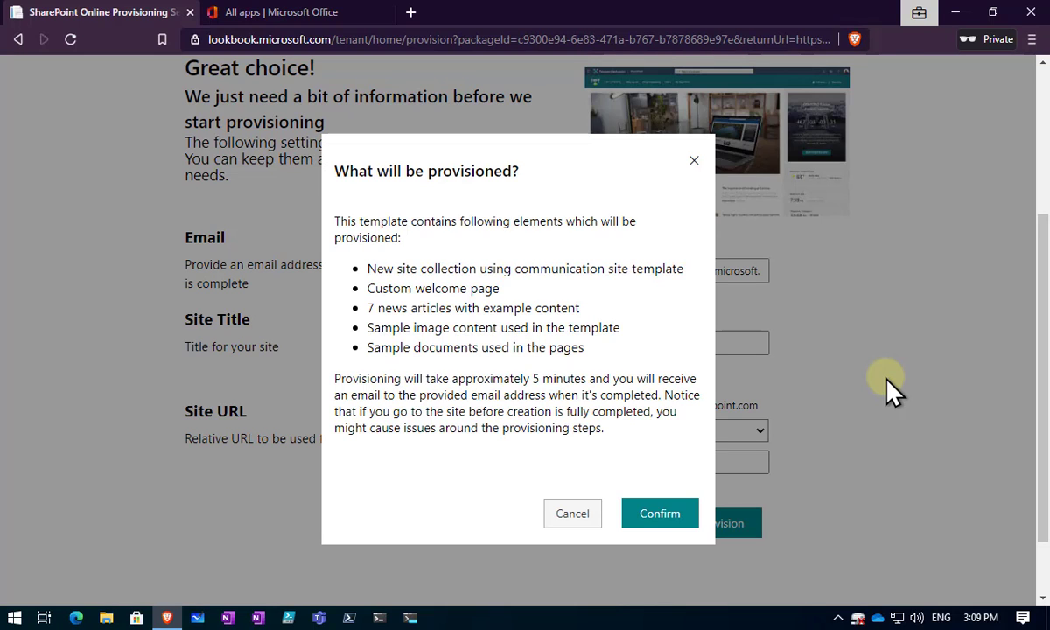
left_click(674, 518)
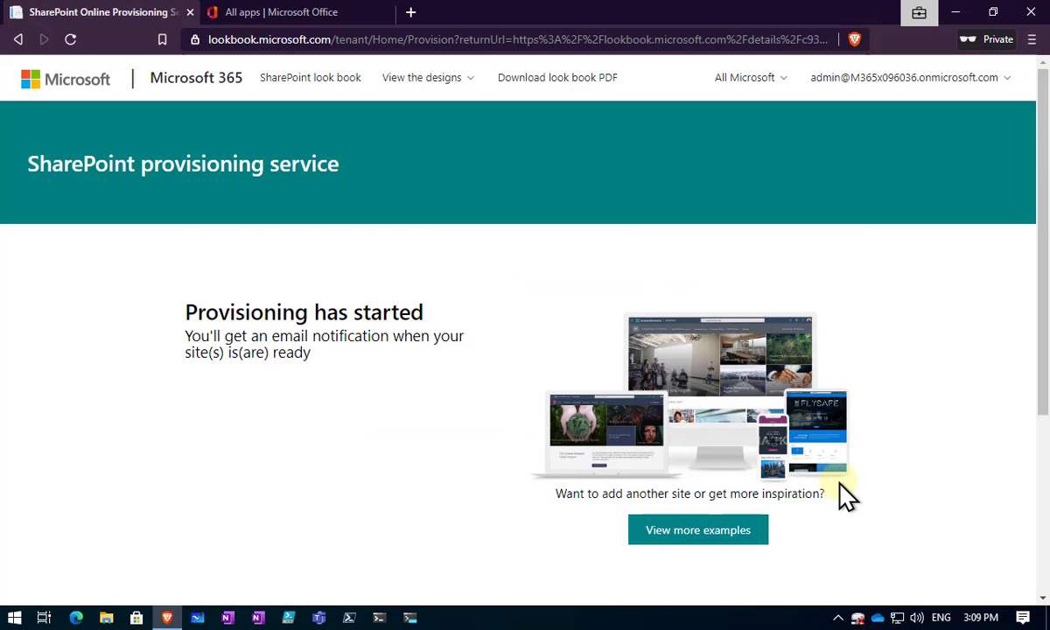
Step: Check the site's provisioning status, and look through the home page of the new The Landing site
scroll(842, 494, "down", 1)
scroll(845, 495, "down", 2)
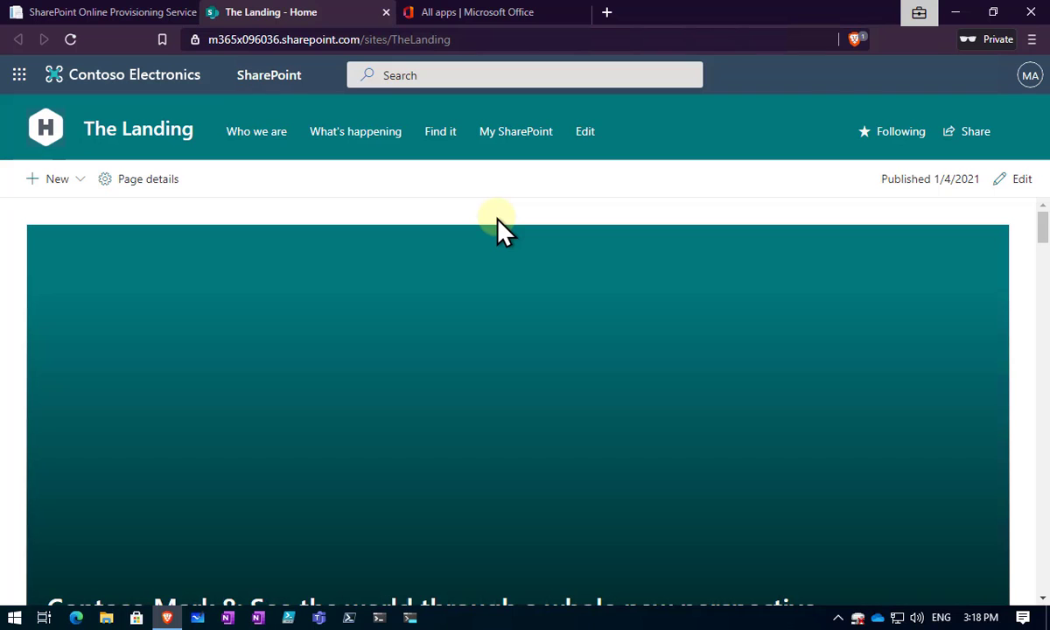
scroll(499, 221, "down", 3)
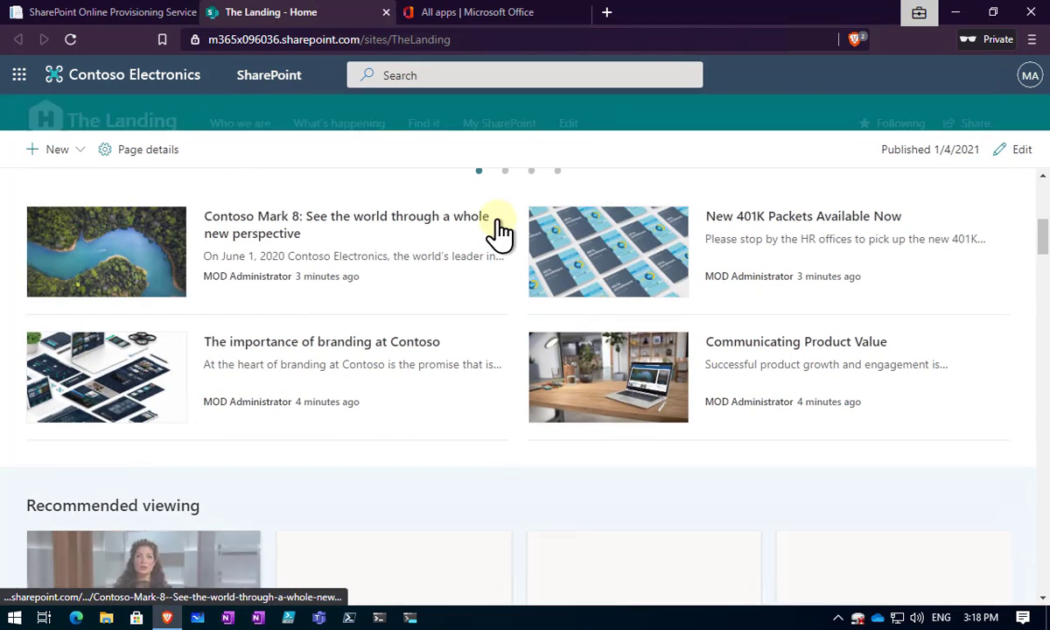
scroll(500, 232, "down", 3)
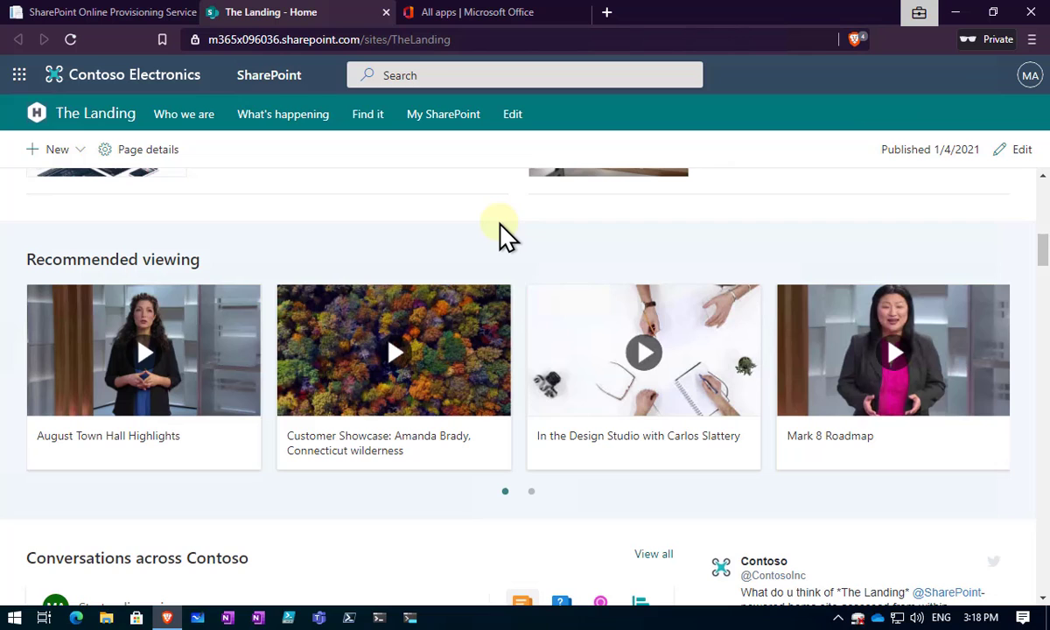
scroll(502, 229, "down", 3)
scroll(515, 240, "up", 5)
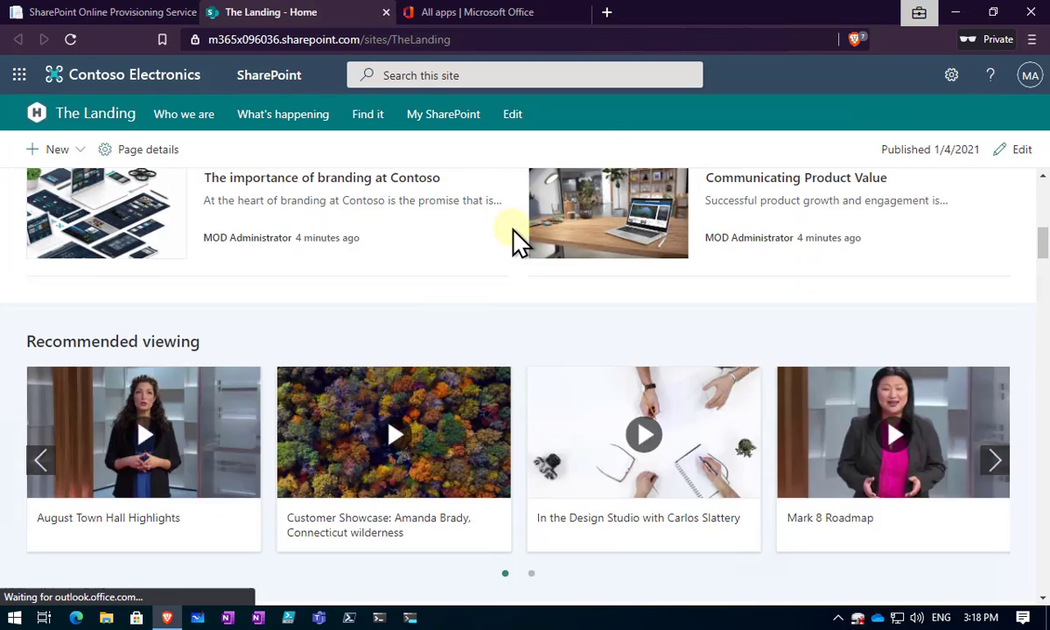
Step: Open The Landing's home page for editing and republish it
scroll(523, 236, "up", 5)
left_click(1011, 183)
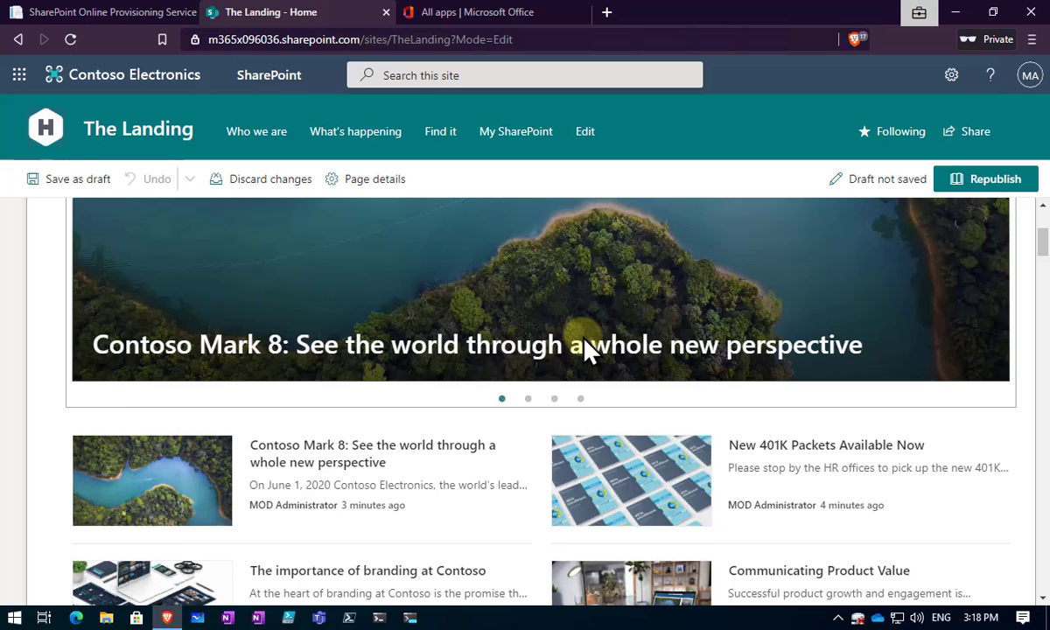
left_click(971, 181)
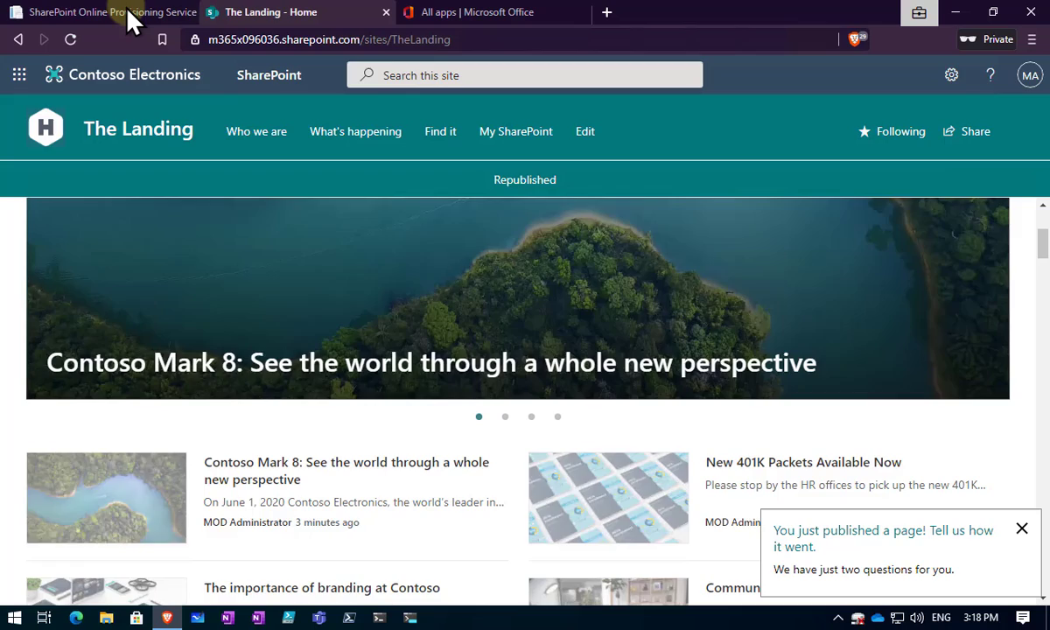
Step: Return from the provisioning page to the SharePoint look book's home page and browse its Organization site designs
left_click(127, 15)
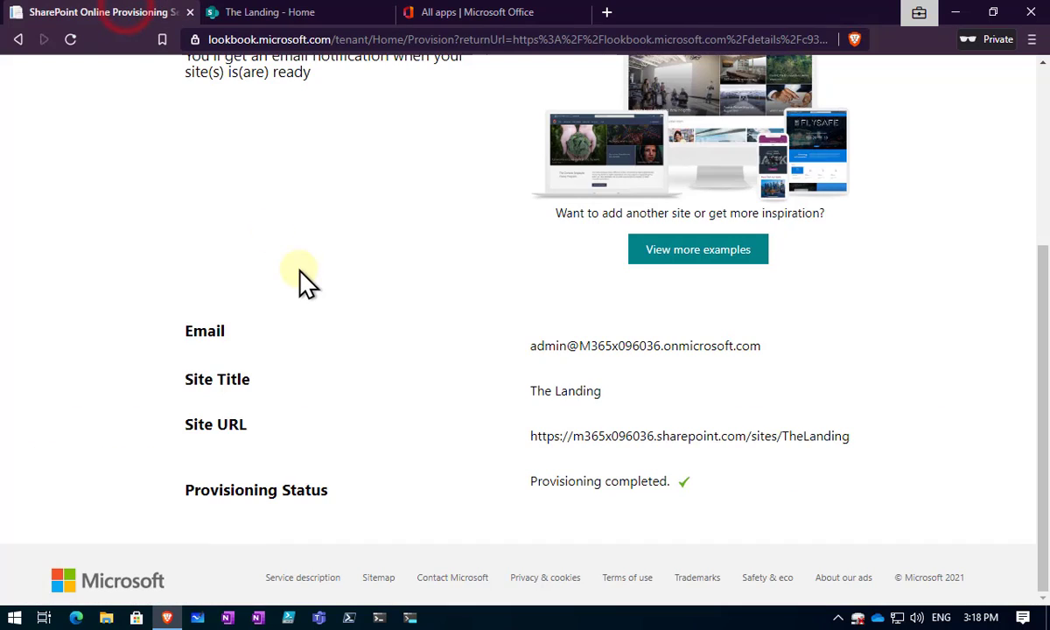
scroll(296, 258, "up", 3)
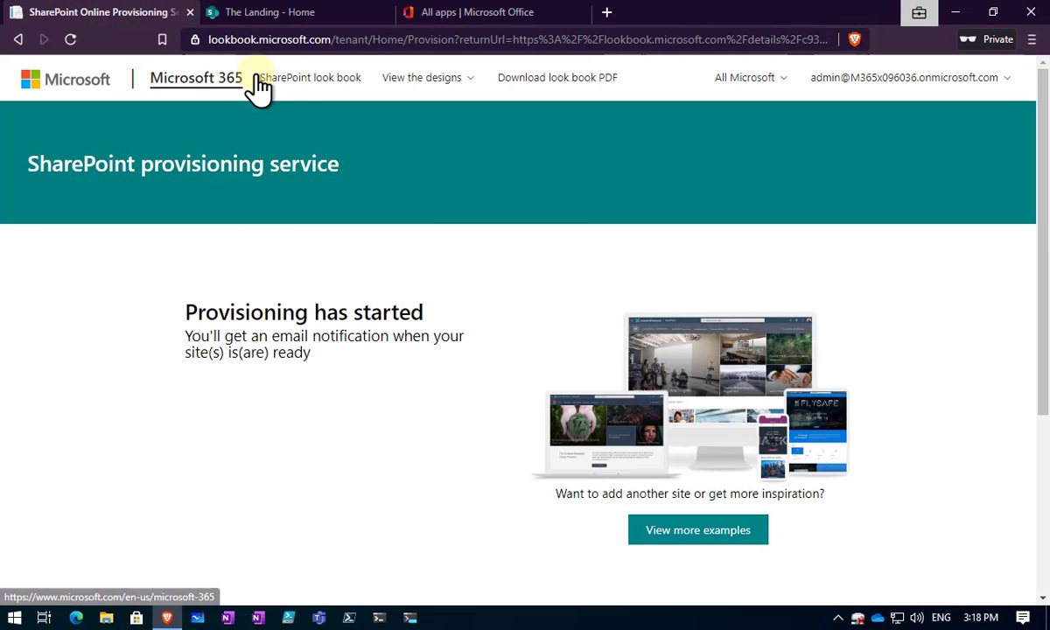
left_click(297, 81)
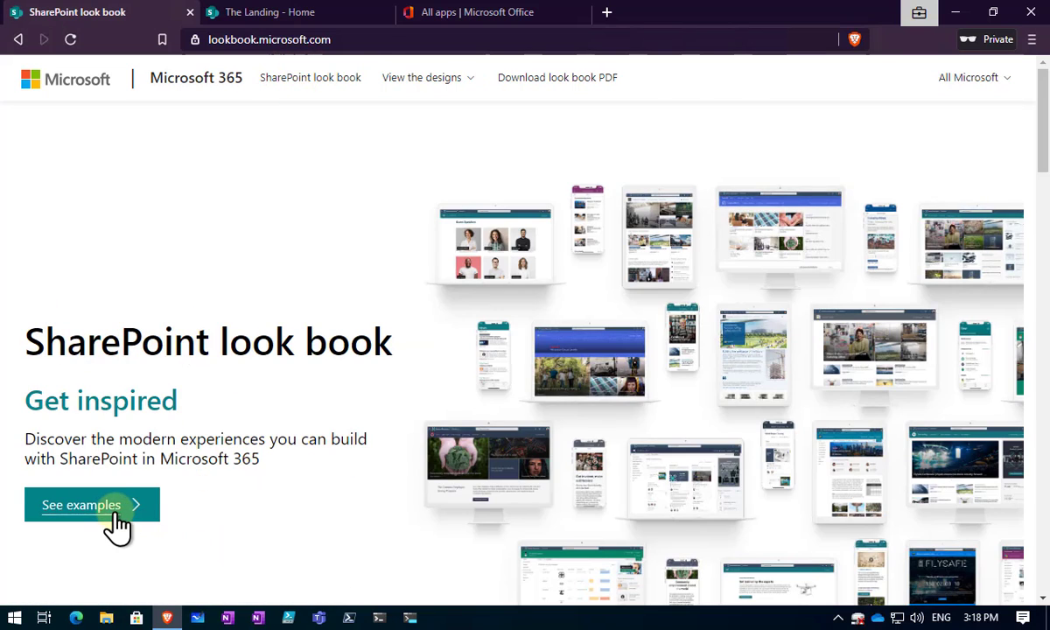
left_click(114, 516)
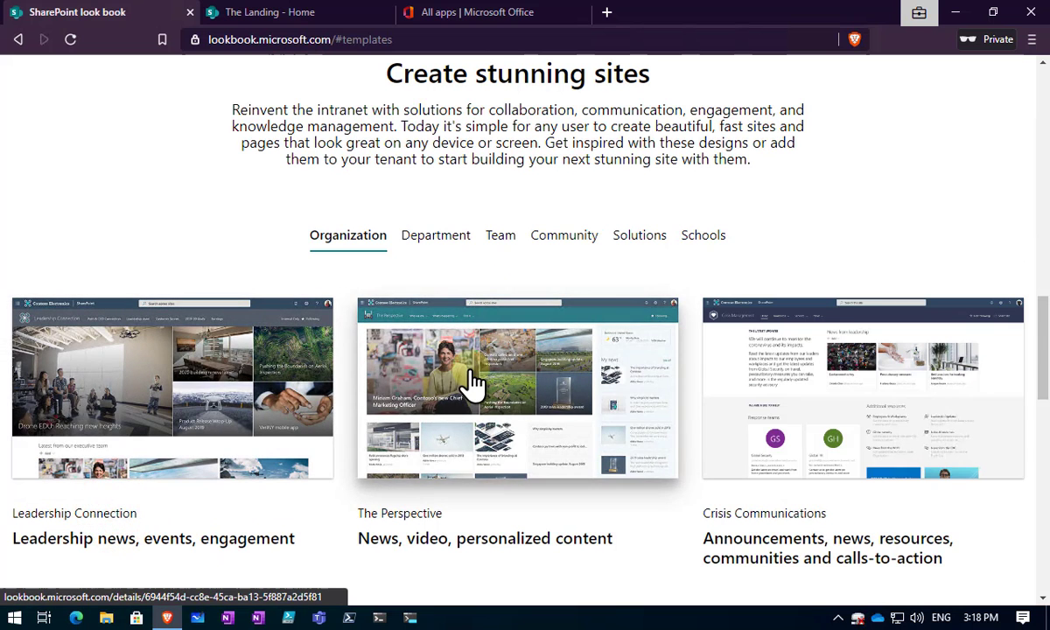
scroll(473, 380, "down", 4)
scroll(477, 381, "down", 3)
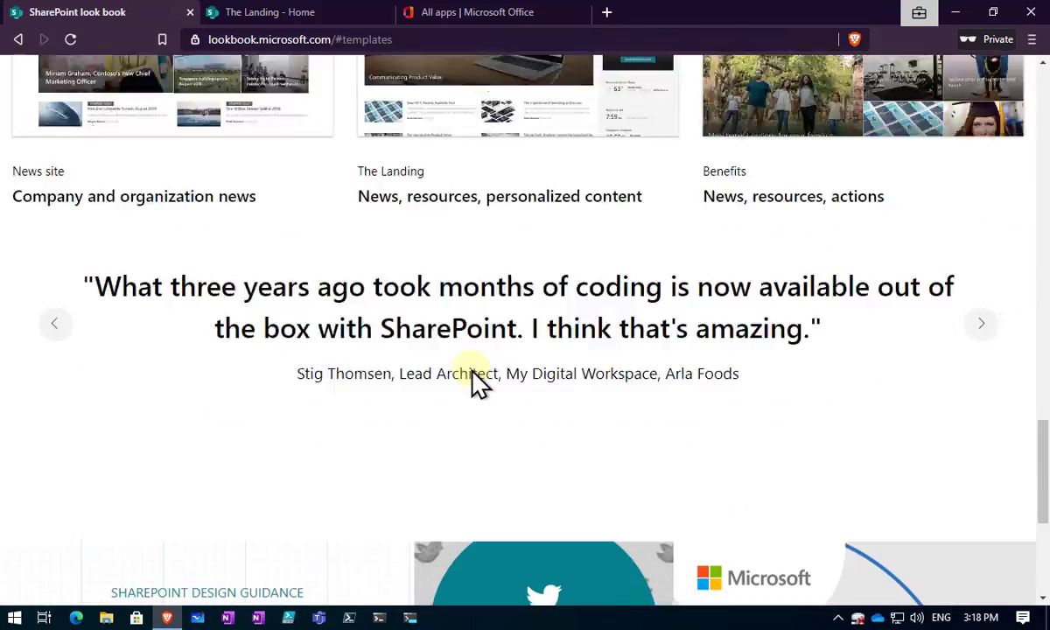
scroll(476, 381, "up", 7)
scroll(472, 383, "up", 5)
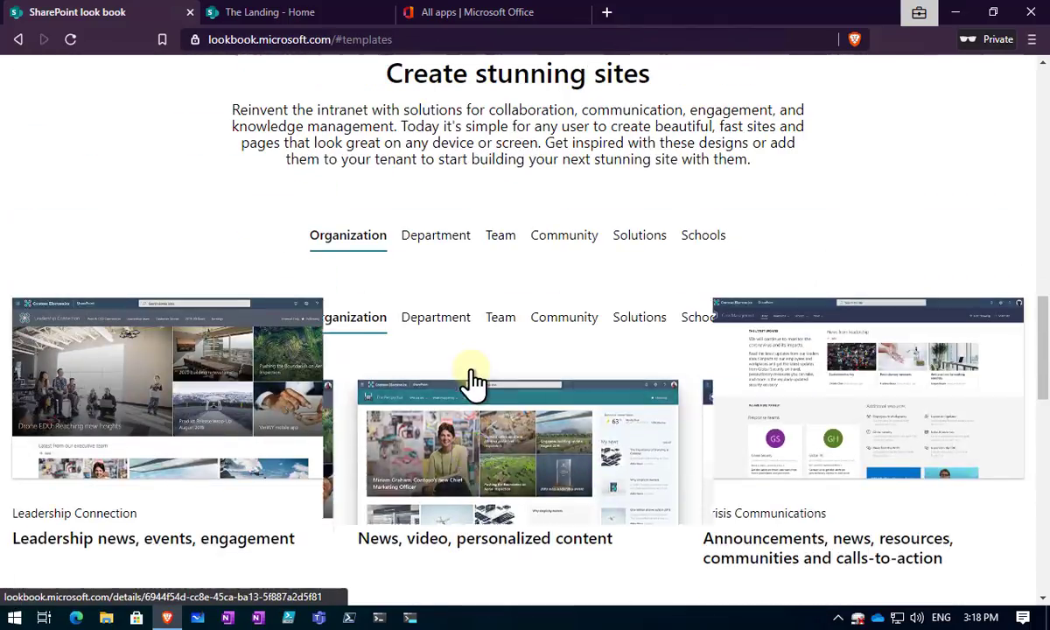
scroll(475, 169, "up", 5)
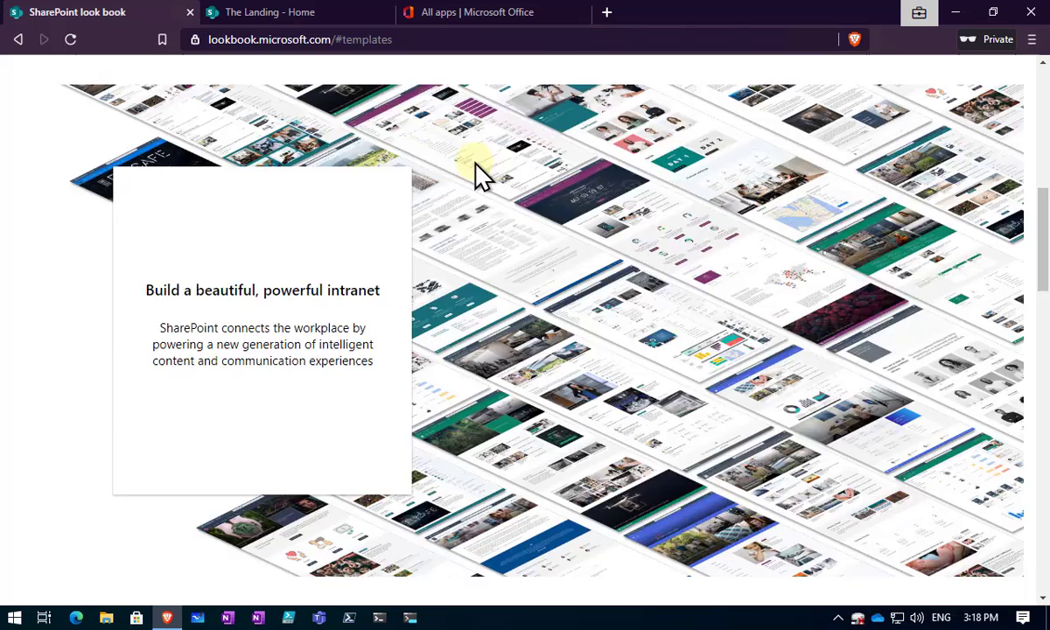
Step: Browse the design categories and examine the details of the Microsoft 365 freelance communications site under Solutions
left_click(456, 83)
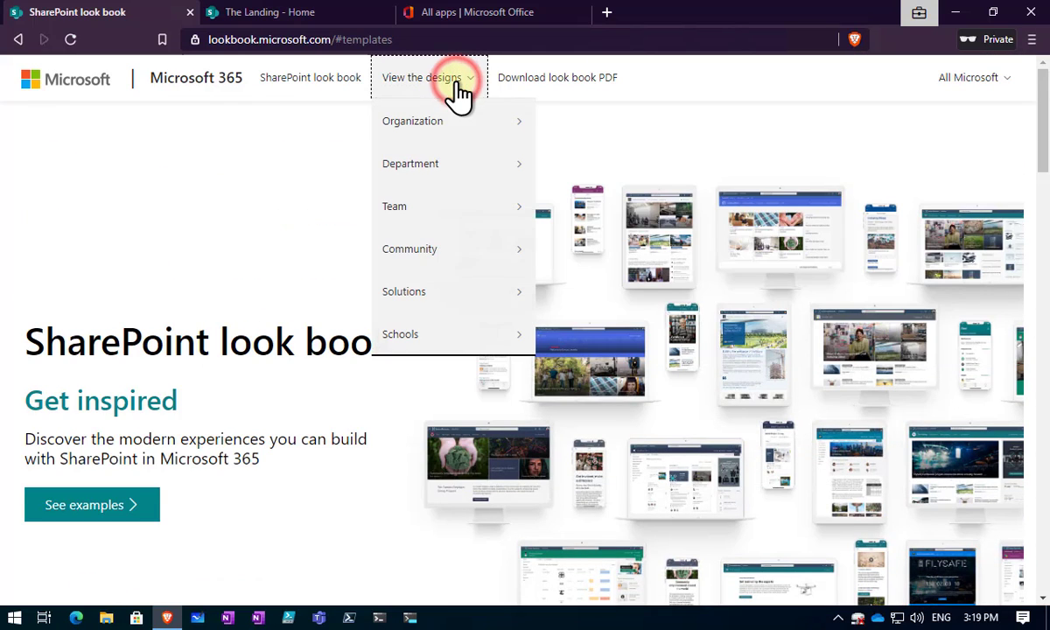
mouse_move(448, 131)
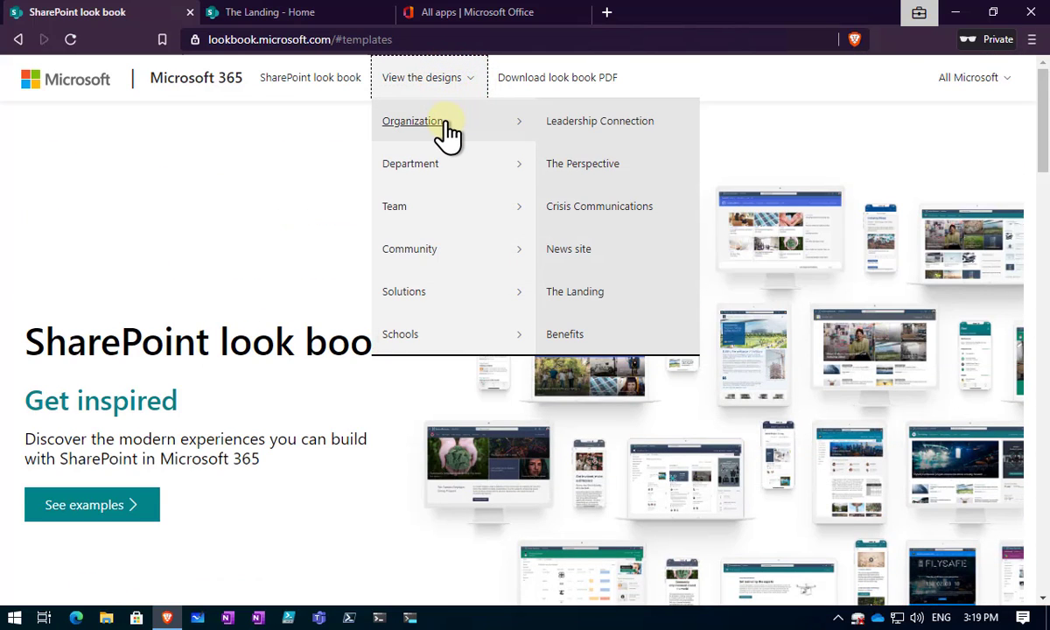
mouse_move(427, 273)
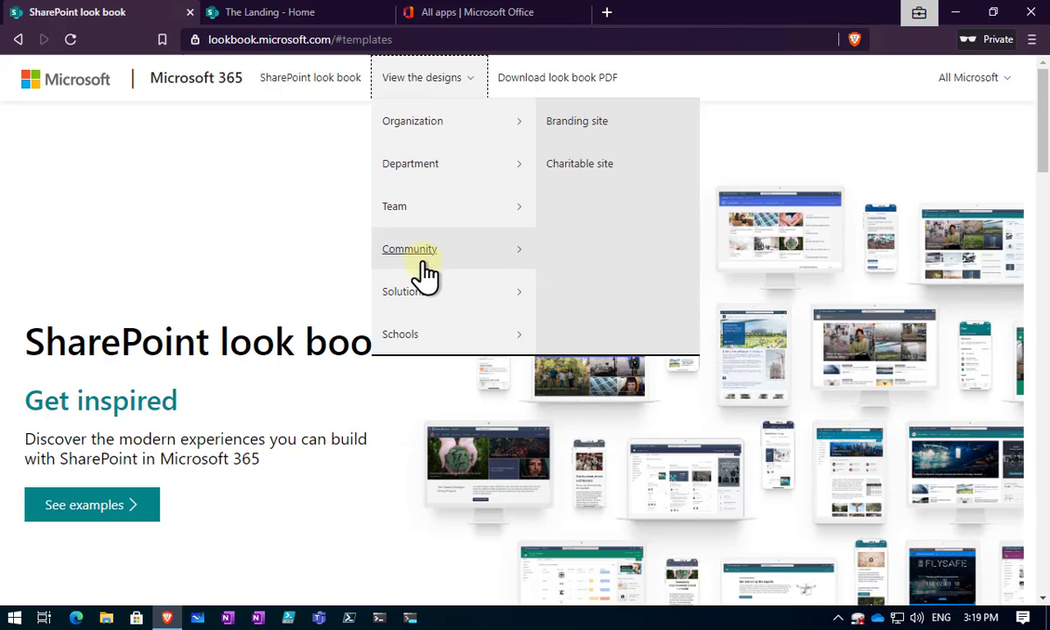
mouse_move(415, 331)
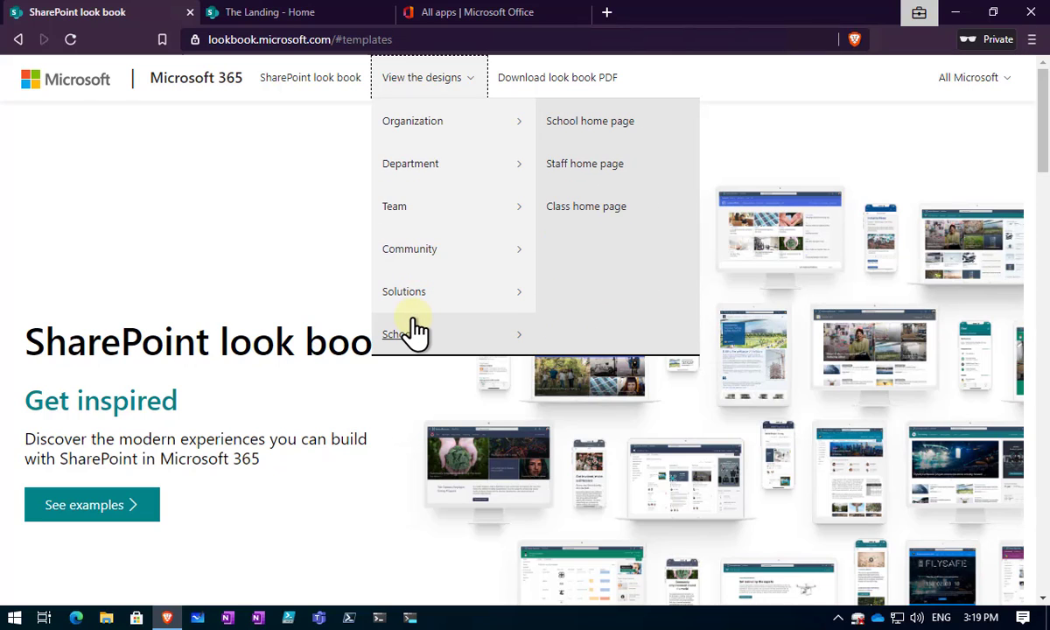
mouse_move(530, 295)
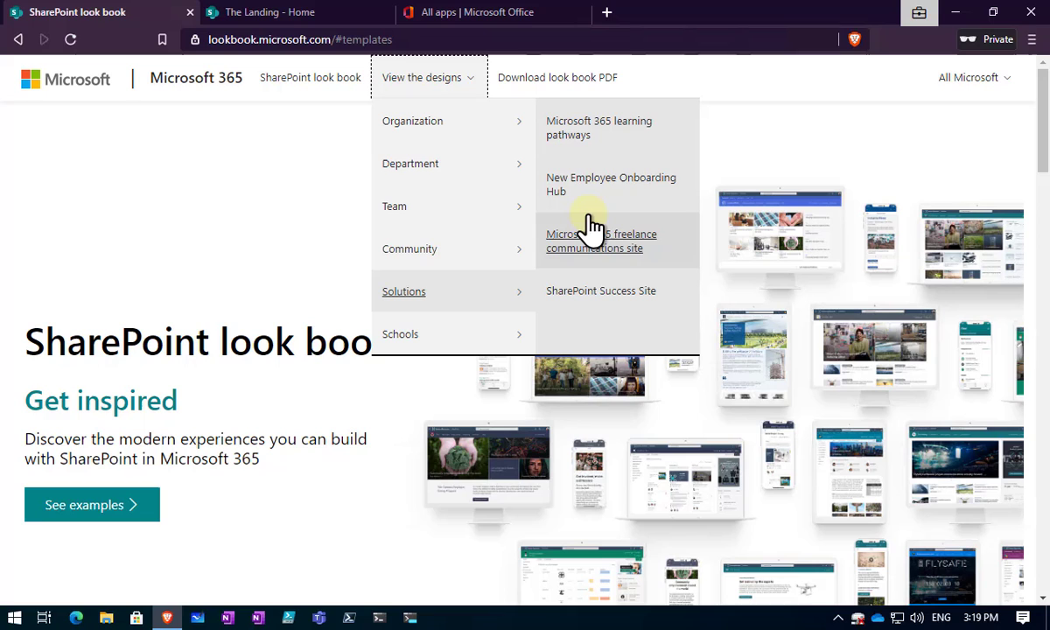
left_click(592, 250)
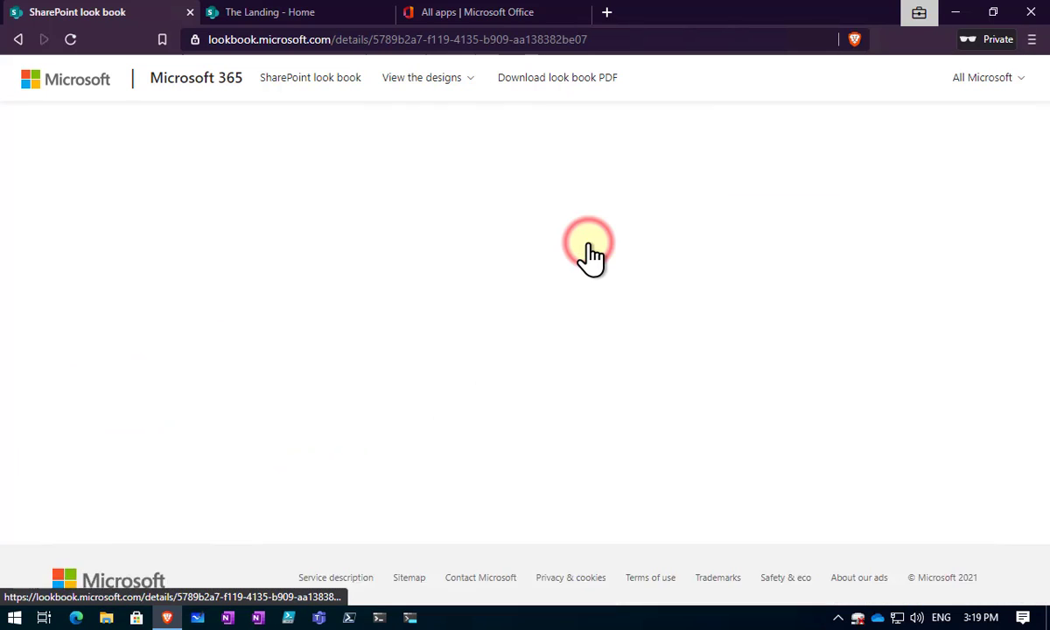
scroll(376, 394, "down", 4)
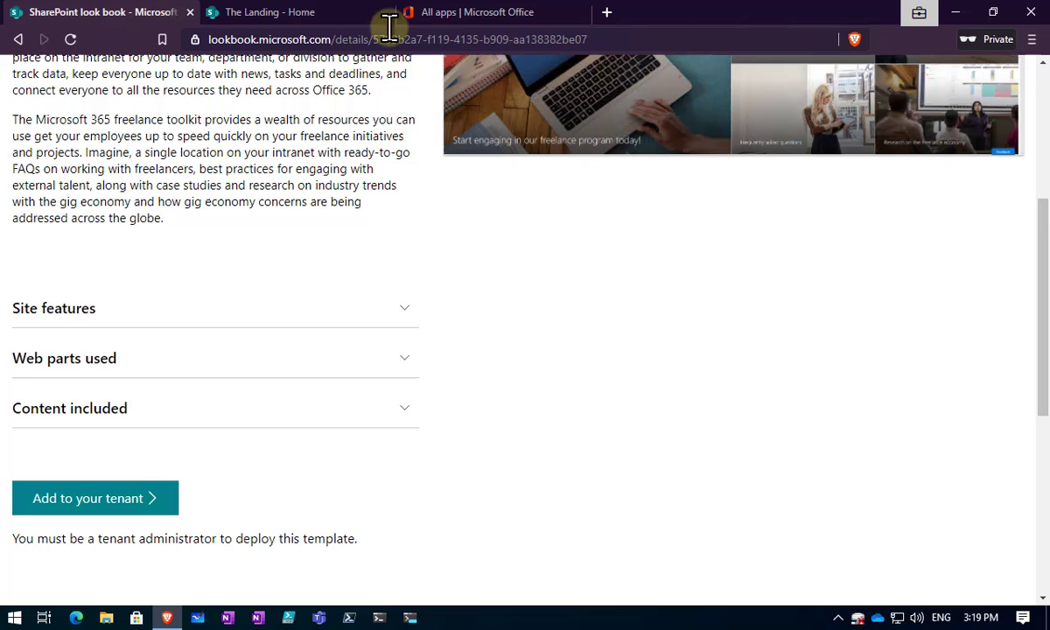
Step: Revisit the Office 365 apps page and The Landing site, and return to the beginning of the freelance communications site's details
left_click(488, 16)
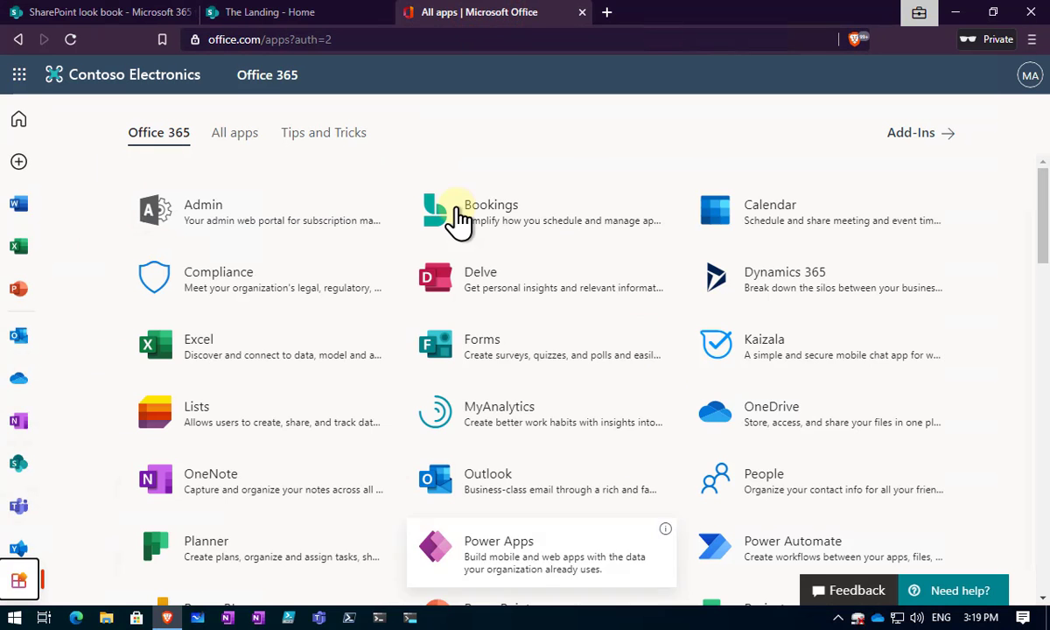
mouse_move(463, 222)
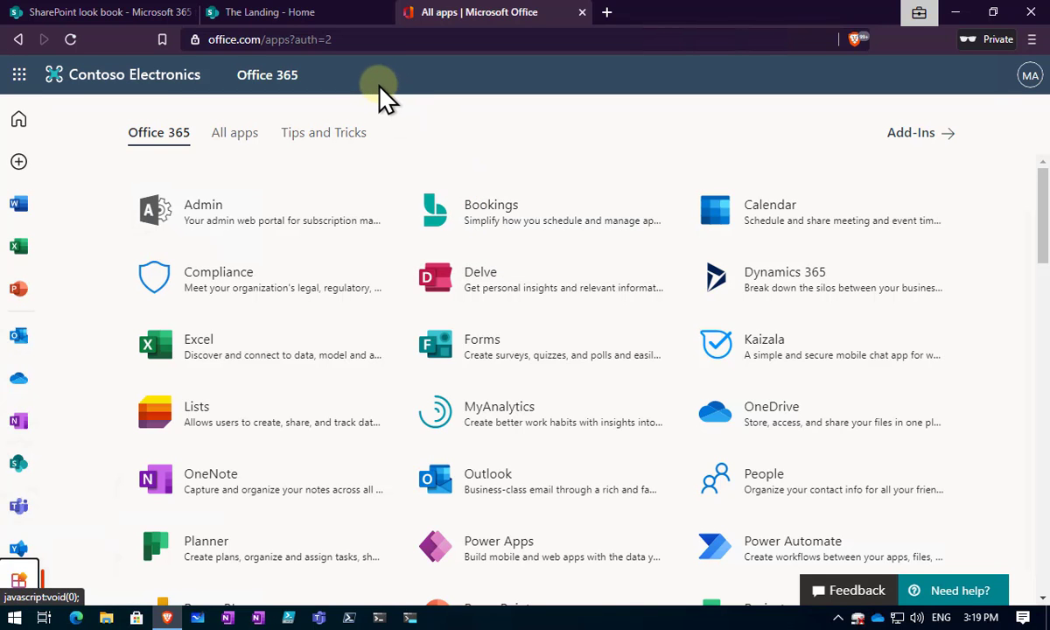
left_click(327, 16)
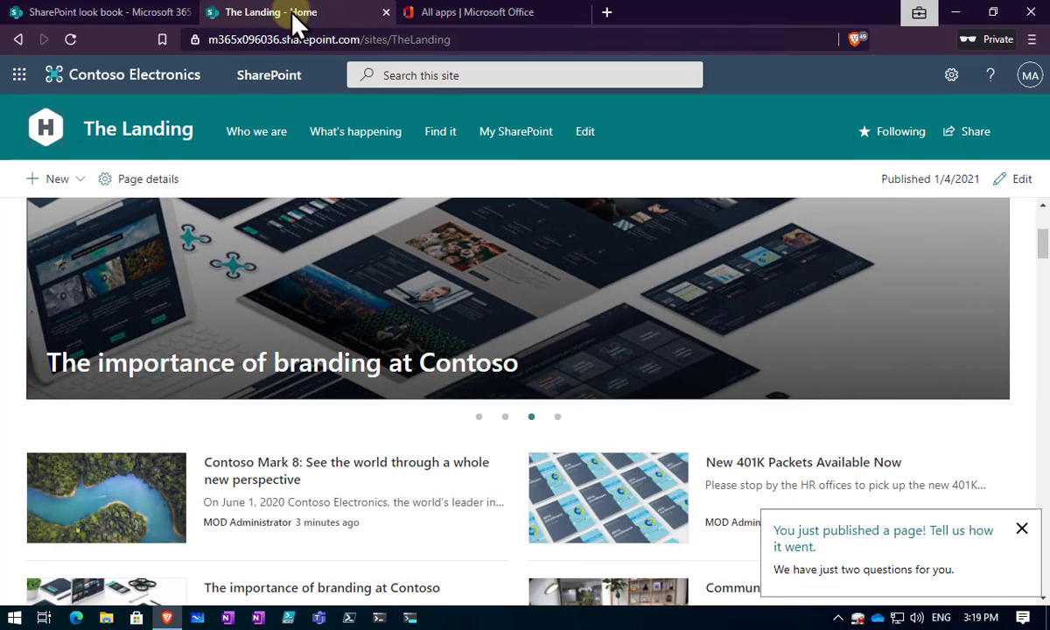
left_click(143, 12)
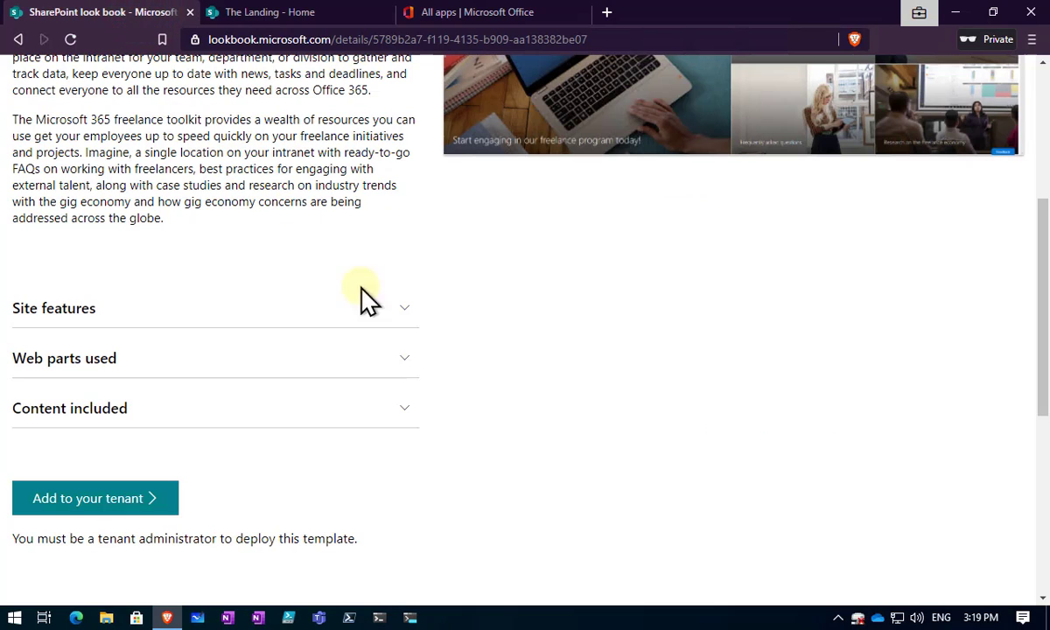
scroll(419, 359, "up", 4)
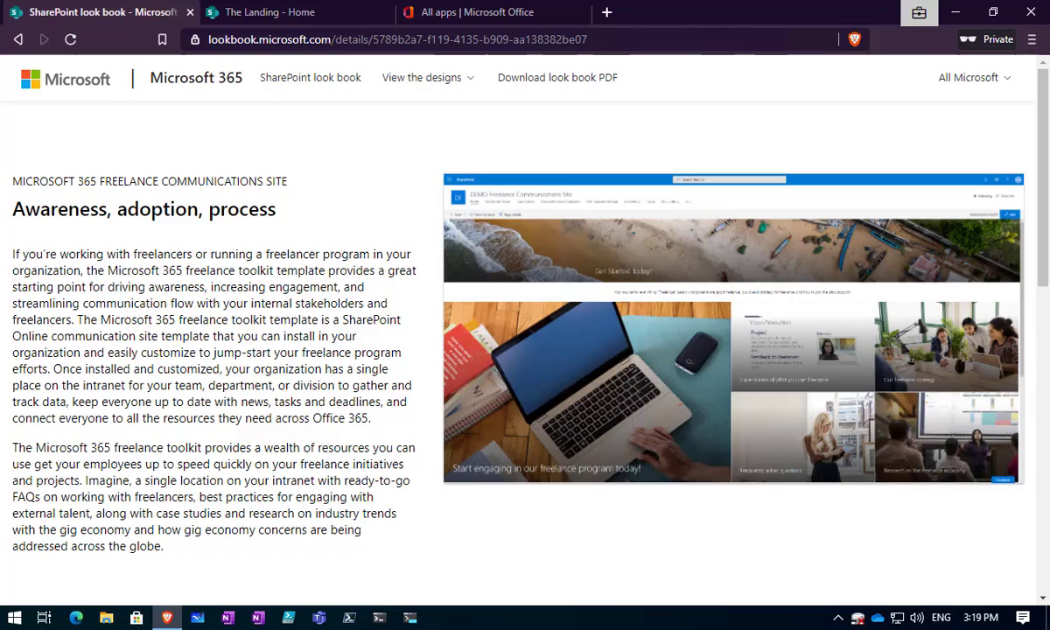